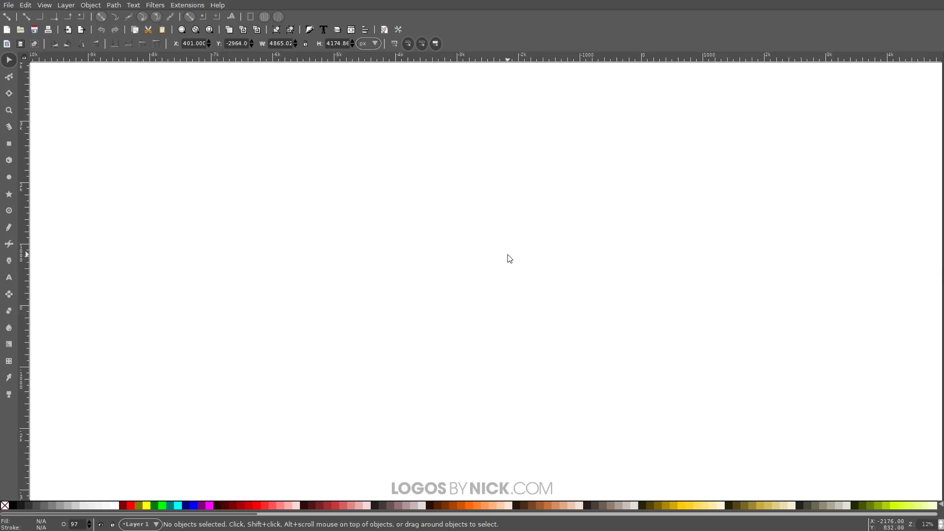
Step: Set the canvas zoom to 1:1
click(45, 6)
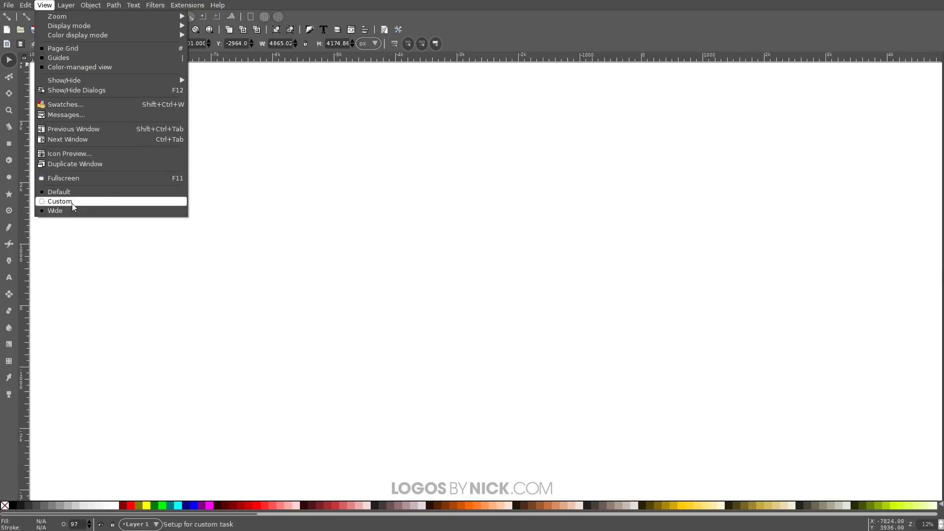
mouse_move(101, 17)
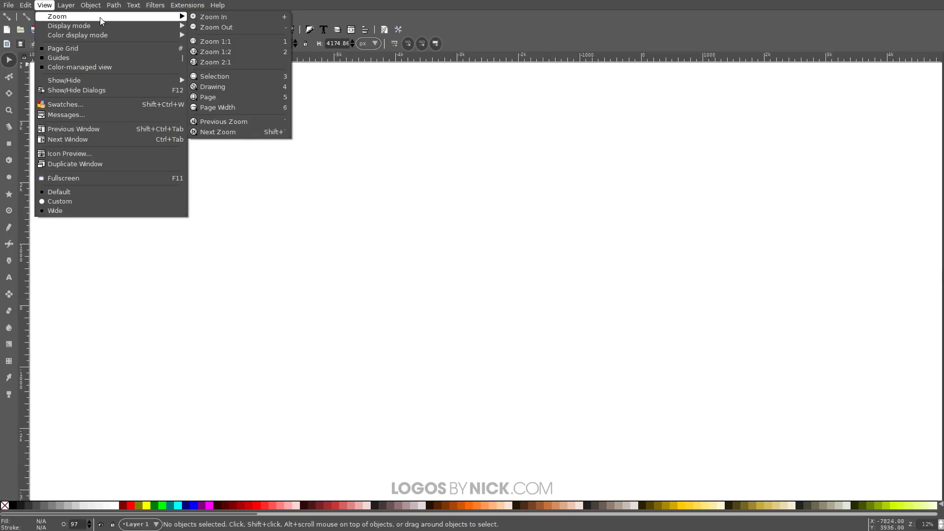
click(229, 43)
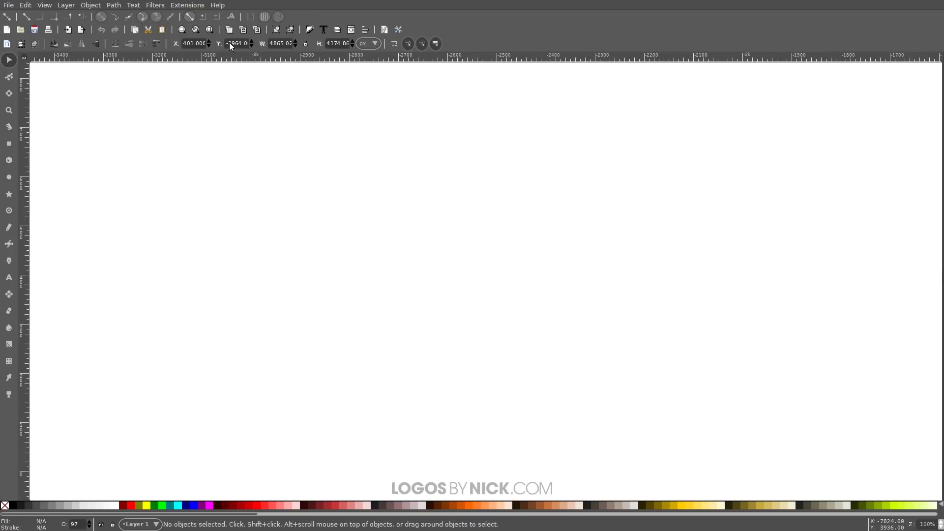
Step: Show the Align and Distribute and the Fill and Stroke dialogs, leaving alignment relative to Last selected
click(365, 29)
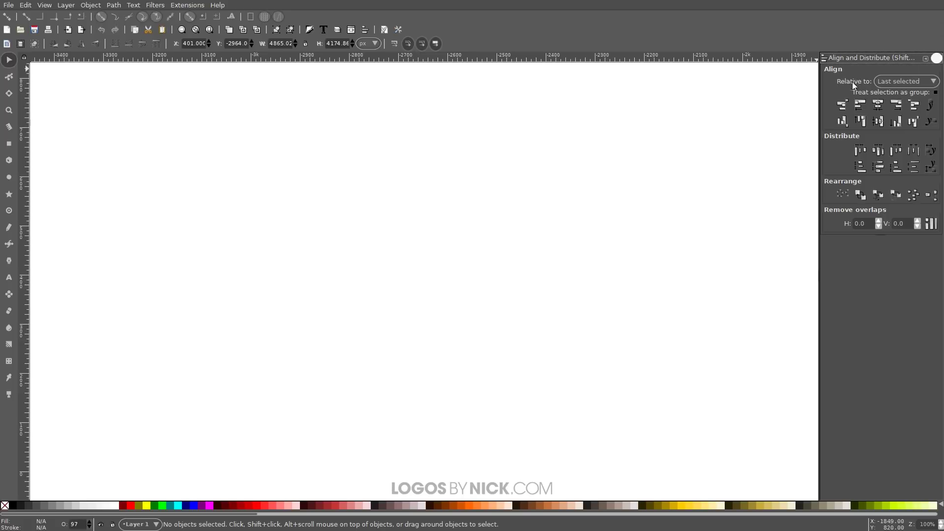
click(884, 82)
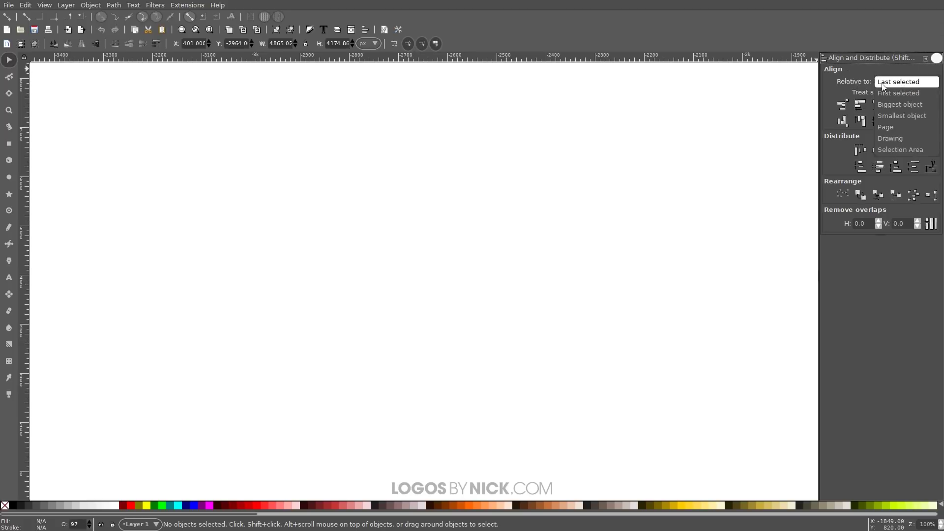
click(857, 83)
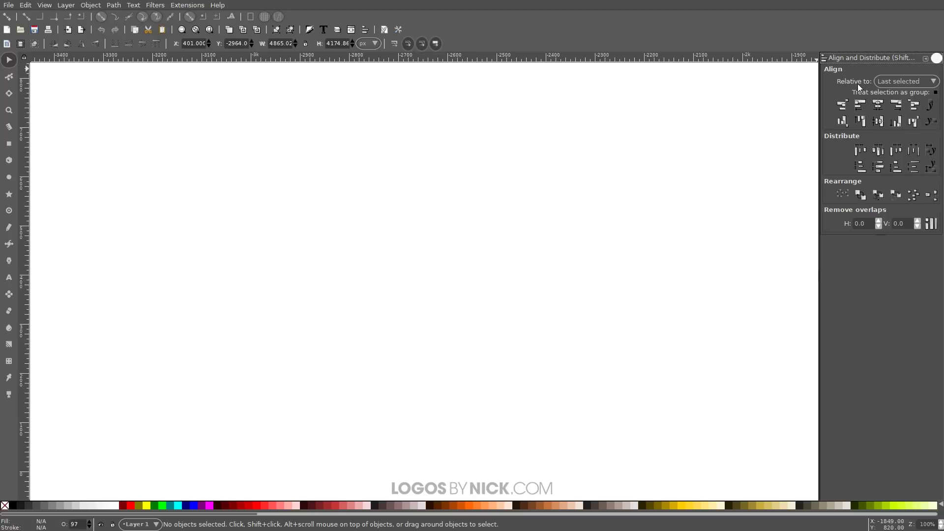
click(310, 30)
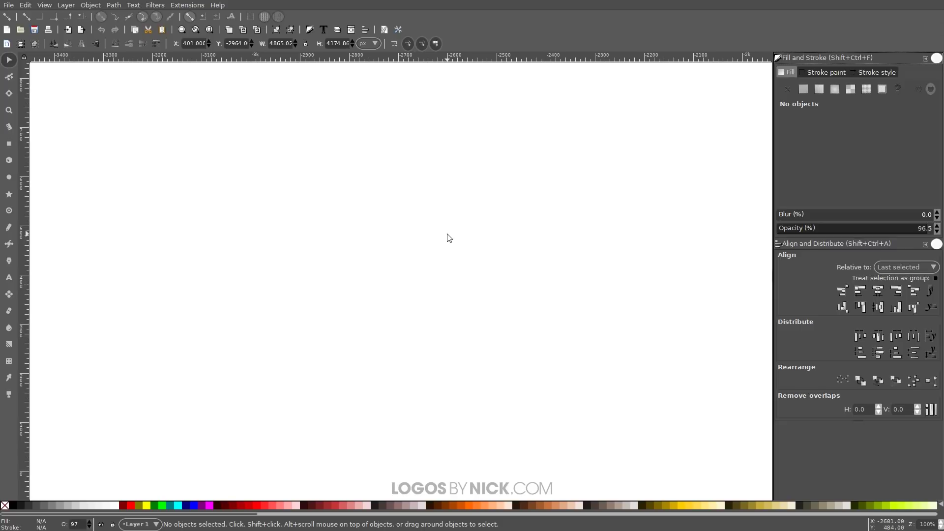
Step: Draw a straight vertical line about 570 px tall near the canvas's left side with the Bezier tool
click(9, 244)
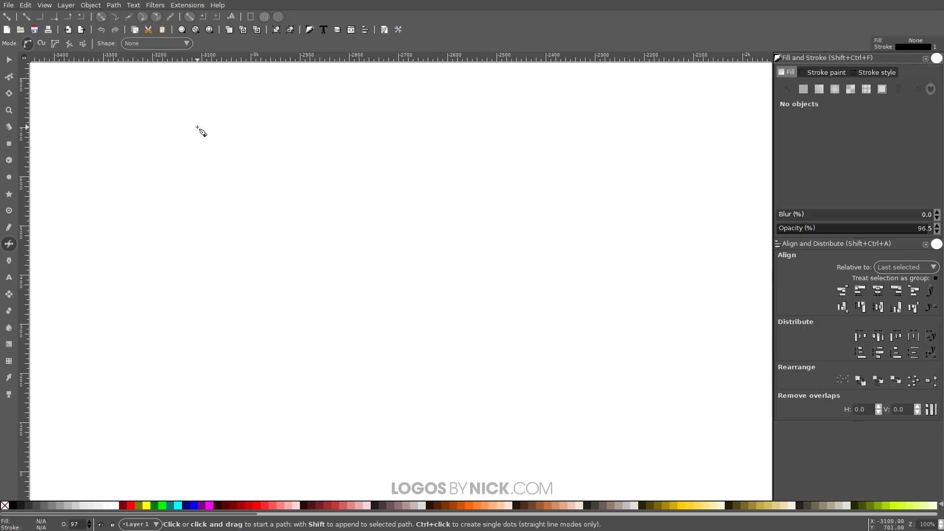
click(152, 115)
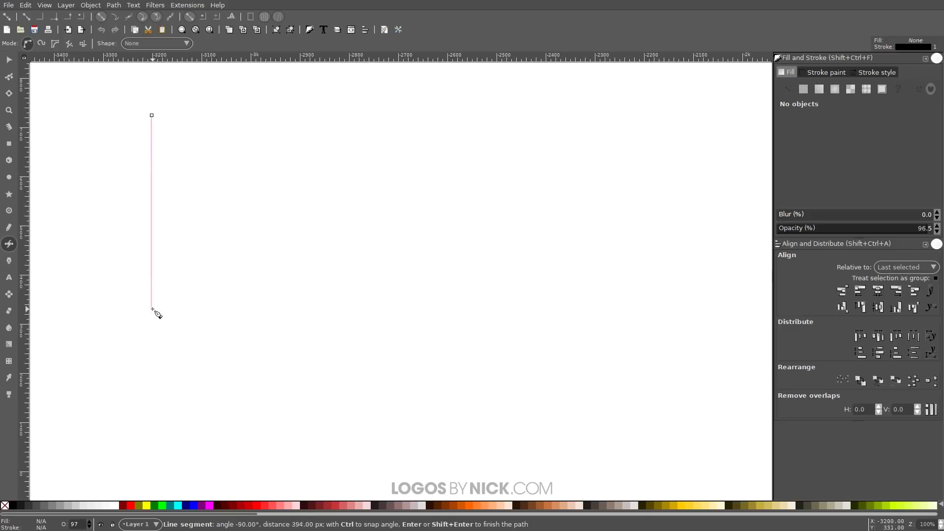
click(154, 391)
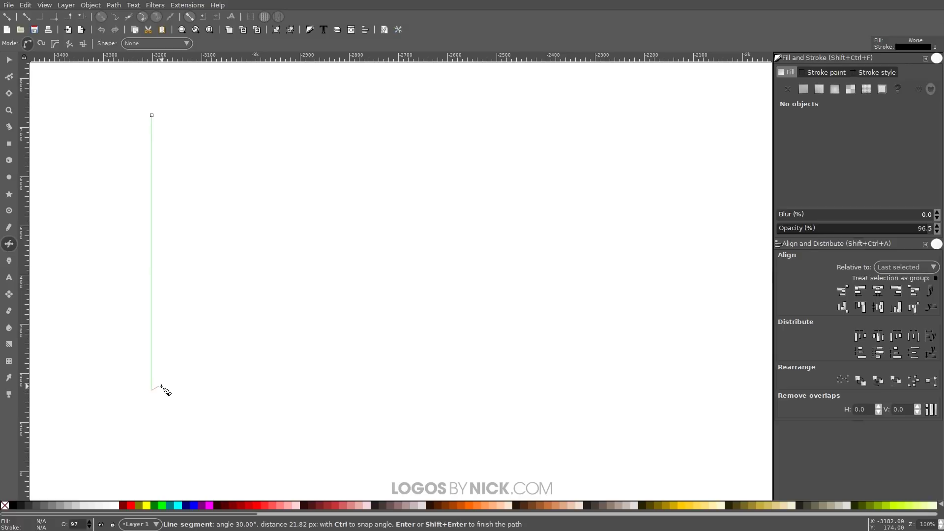
key(Return)
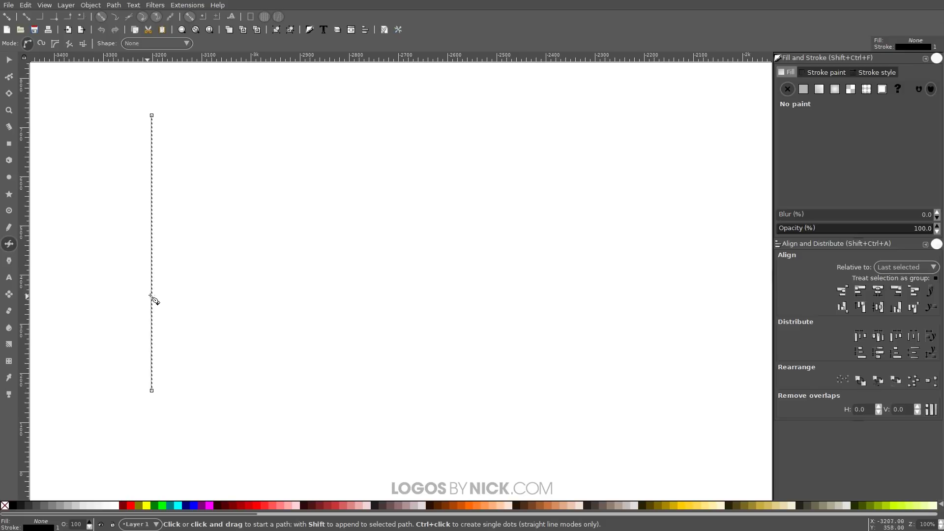
Step: Give the vertical line a stroke width of 10 px and round caps
click(874, 73)
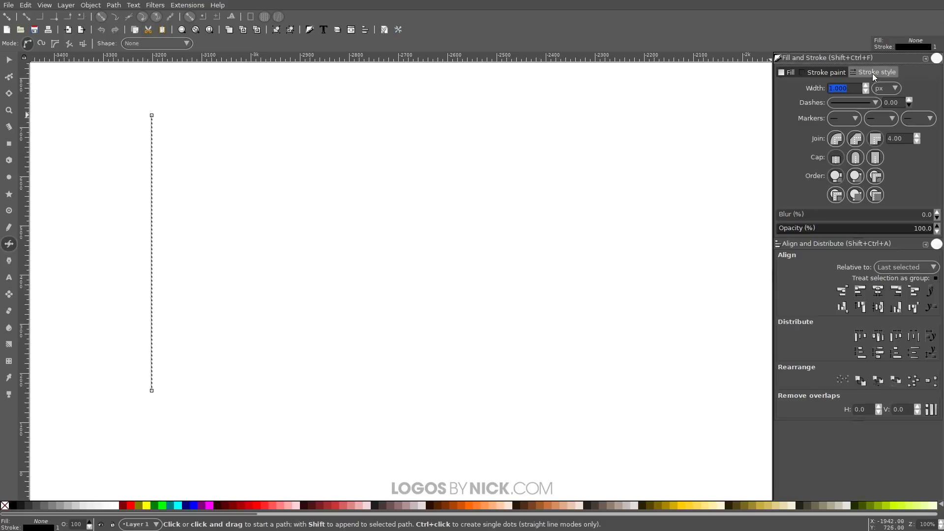
click(891, 92)
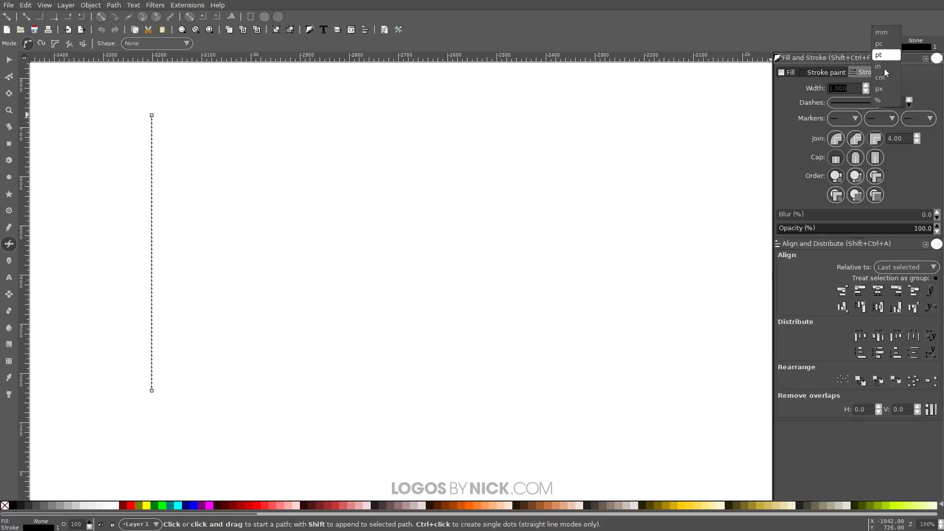
click(880, 88)
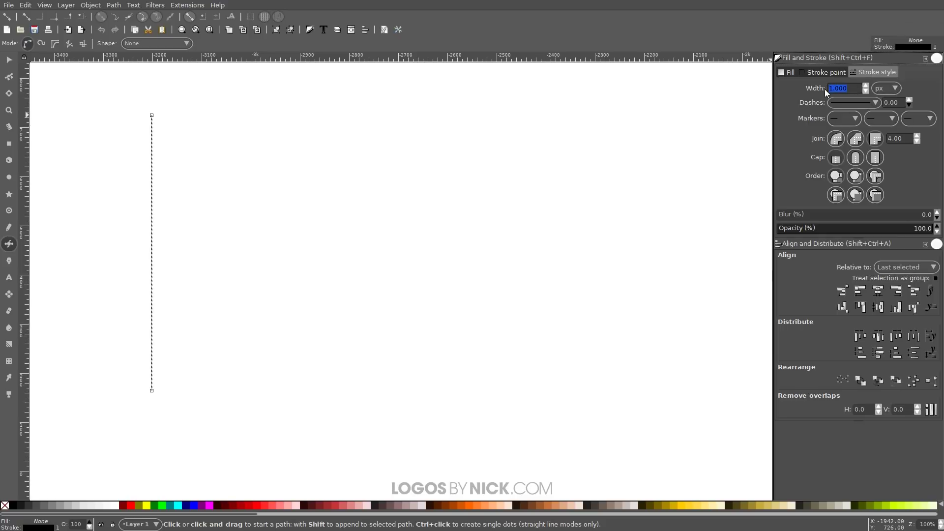
text(10)
key(Return)
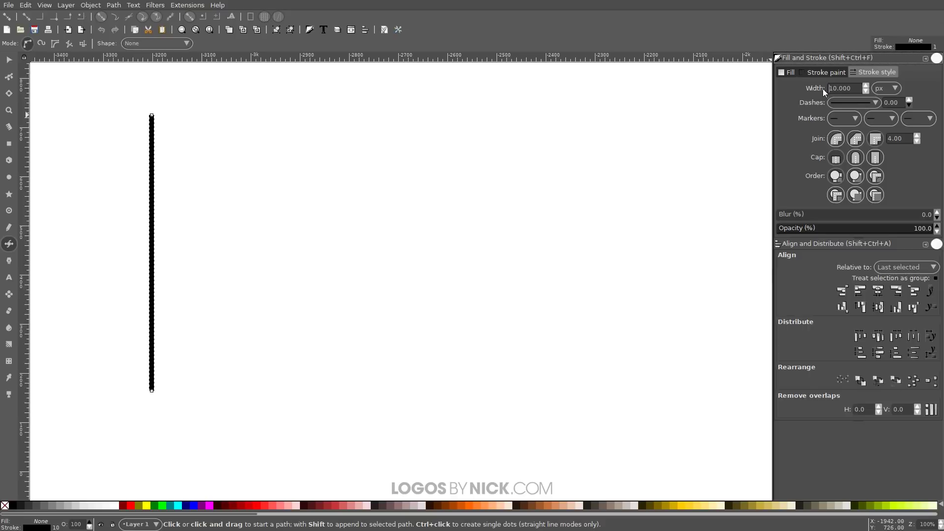
click(855, 157)
Step: Duplicate the vertical line and place the copy beside it, about 22 px to the right at the same height
click(9, 59)
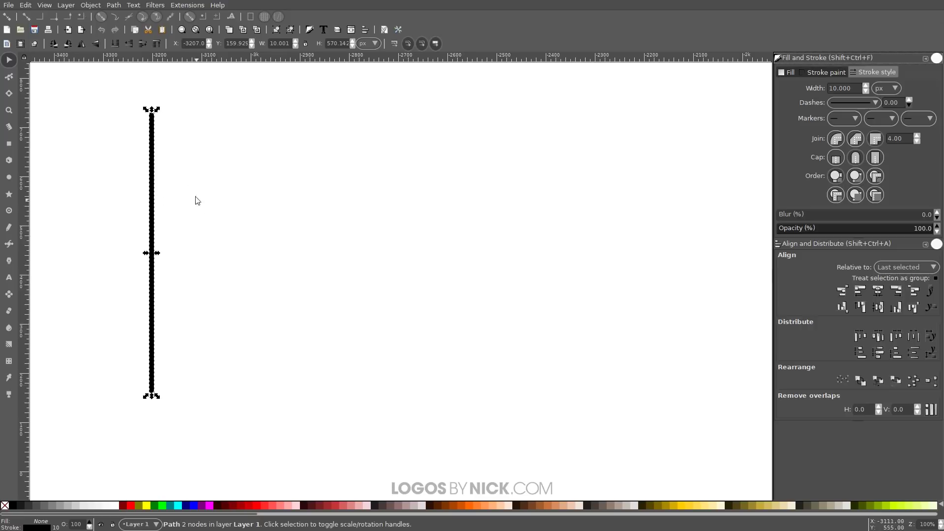
right_click(156, 168)
click(183, 214)
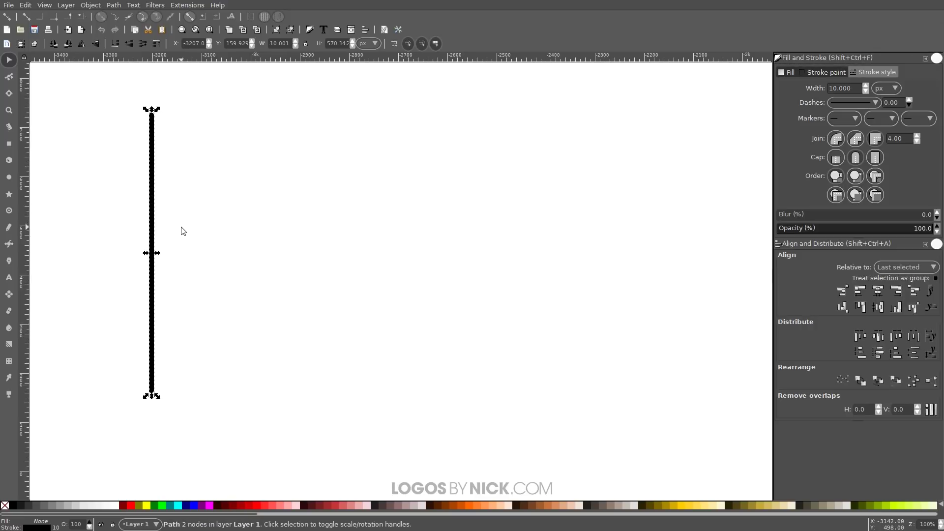
mouse_move(154, 211)
mouse_down()
mouse_move(171, 213)
mouse_move(162, 203)
mouse_up()
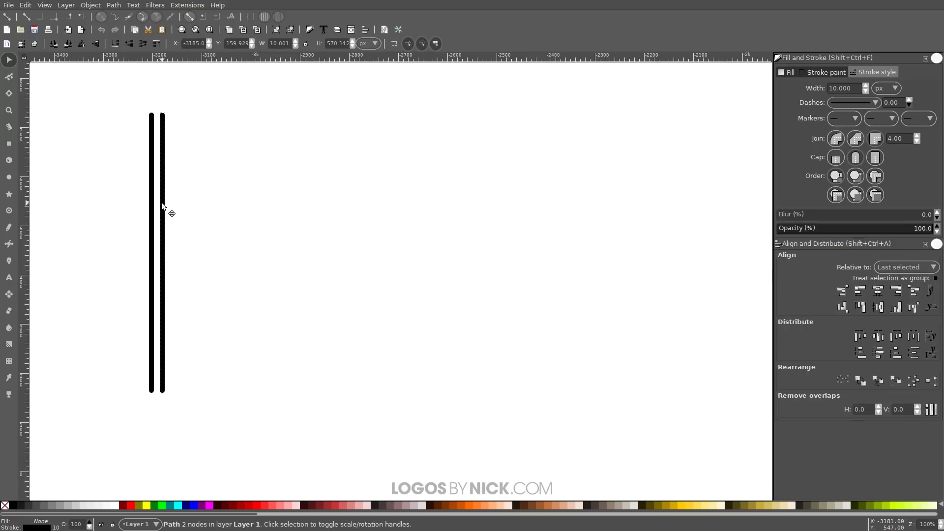
Step: Duplicate the pair of lines and place the copies alongside, and repeat with the resulting four to make a row of eight
drag(255, 425, 111, 82)
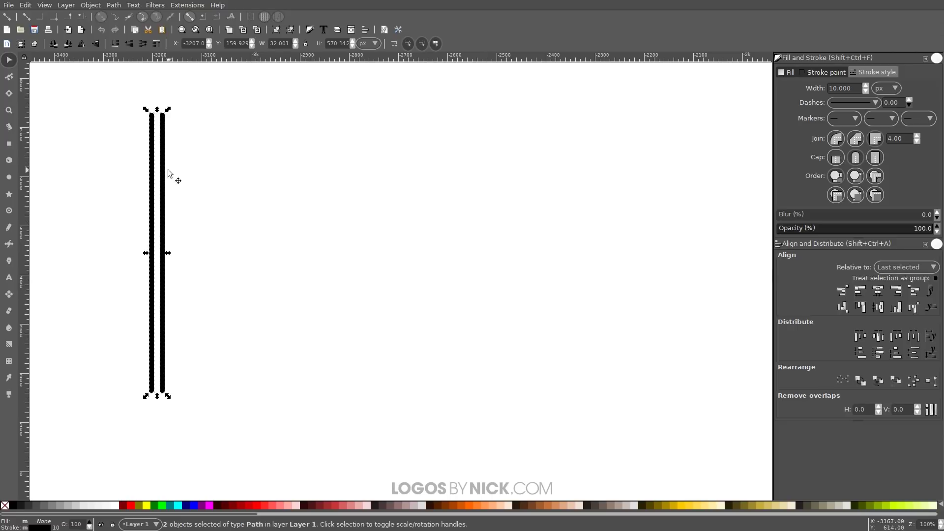
key(ctrl)
drag(163, 181, 186, 191)
drag(277, 417, 96, 88)
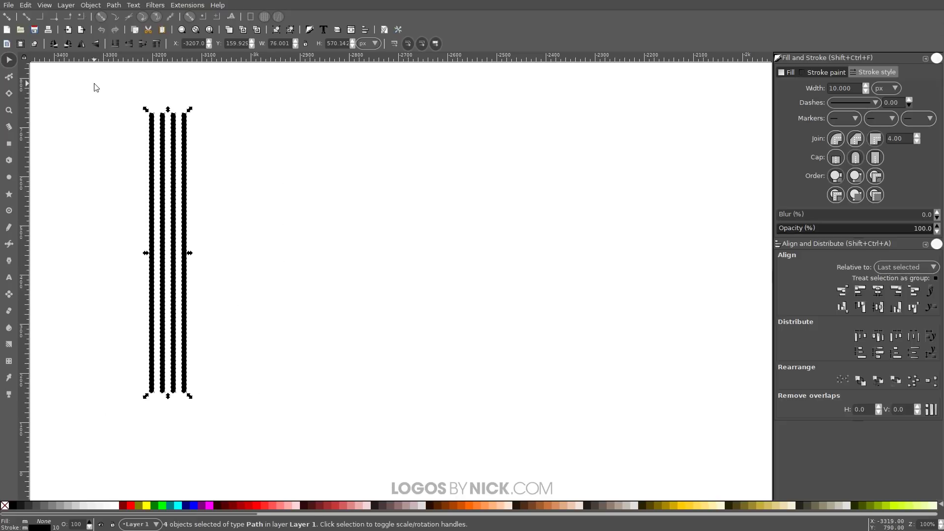
key(ctrl)
key(ctrl)
drag(173, 197, 216, 197)
Step: Continue duplicating the row of lines and placing the copies horizontally alongside with matching gaps until there are 48 lines
drag(317, 417, 102, 97)
key(ctrl+d)
drag(184, 216, 272, 221)
drag(422, 404, 151, 129)
key(ctrl+d)
drag(205, 201, 533, 224)
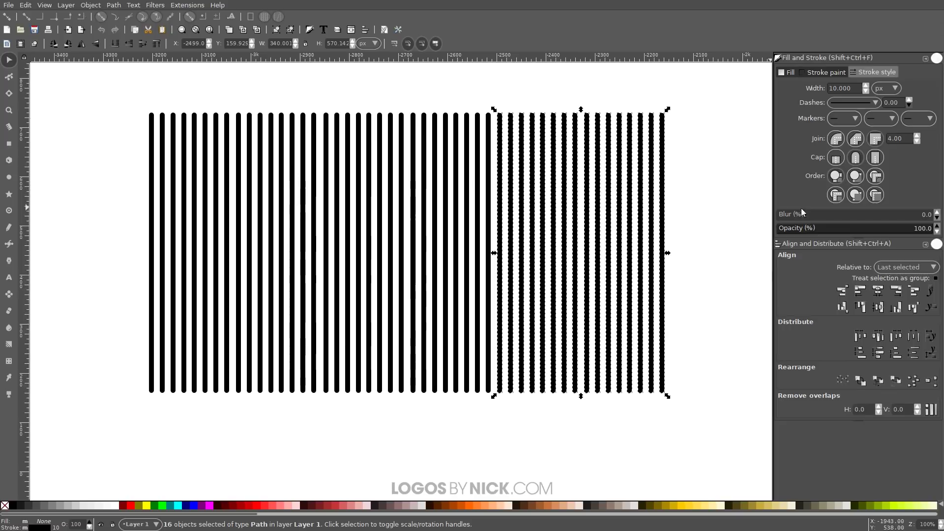
Step: Select all 48 lines and make the horizontal gaps between them equal
drag(706, 423, 108, 89)
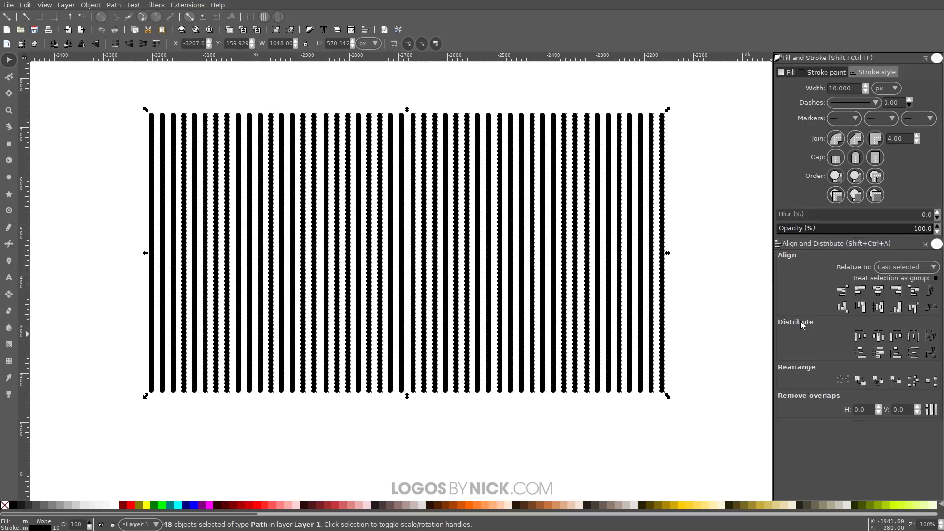
click(918, 338)
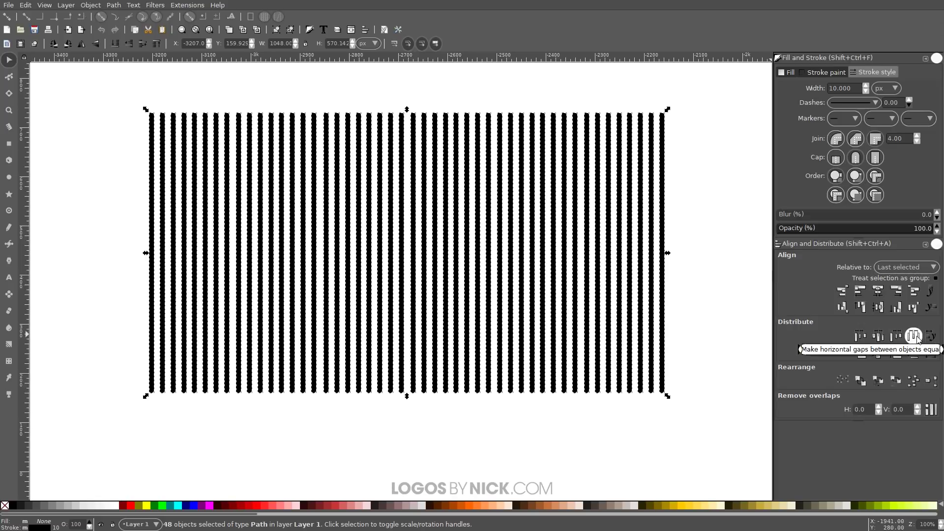
click(919, 337)
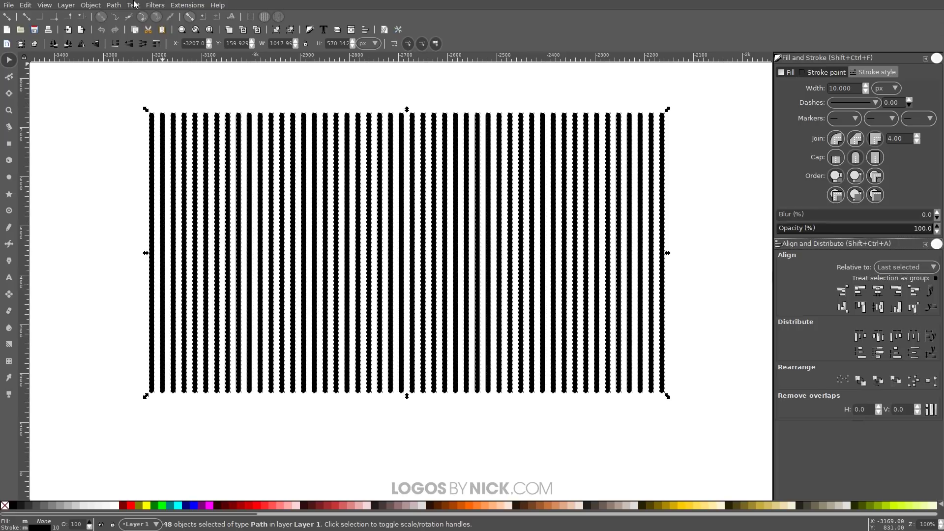
Step: Combine the 48 lines into a single path and move it slightly down the canvas
click(114, 4)
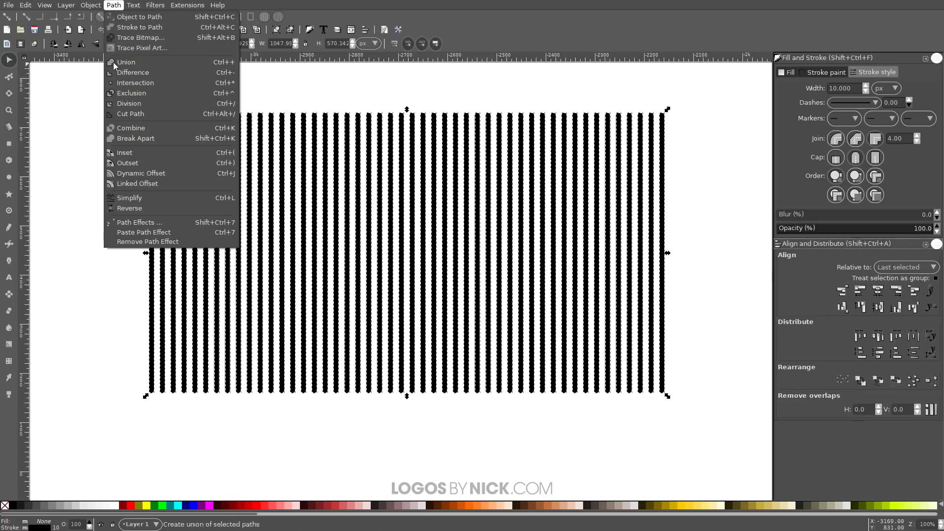
click(121, 131)
drag(418, 222, 416, 254)
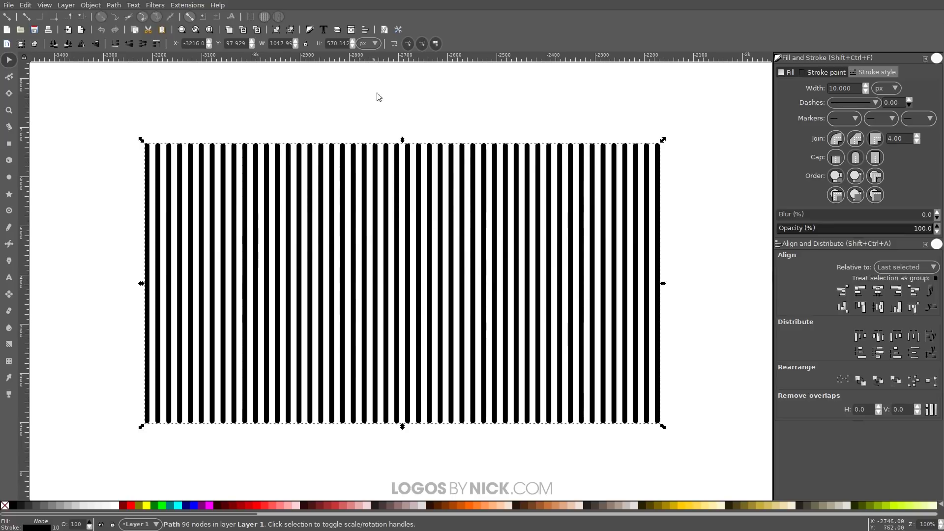
Step: With stroke-width scaling off, copy the combined path's width into its height to make it square, and reposition it
click(393, 46)
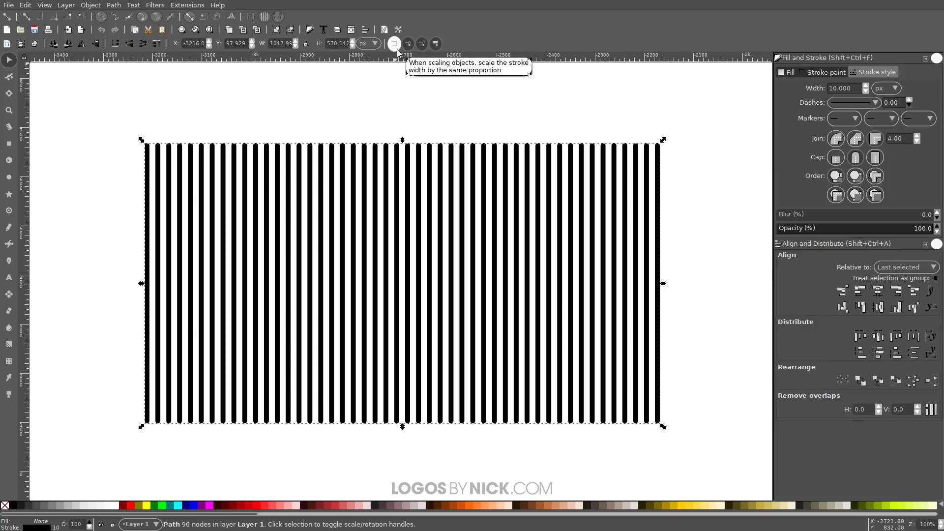
drag(396, 215, 417, 225)
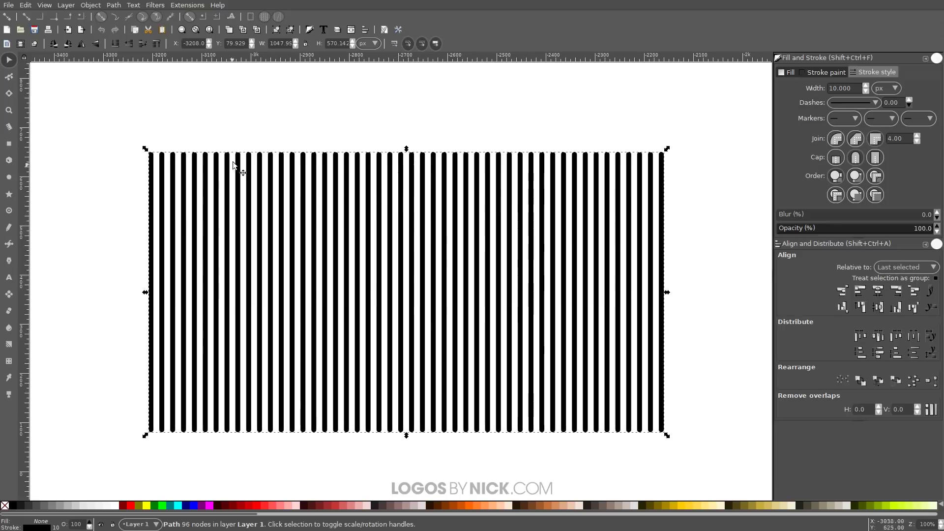
double_click(282, 44)
key(ctrl+c)
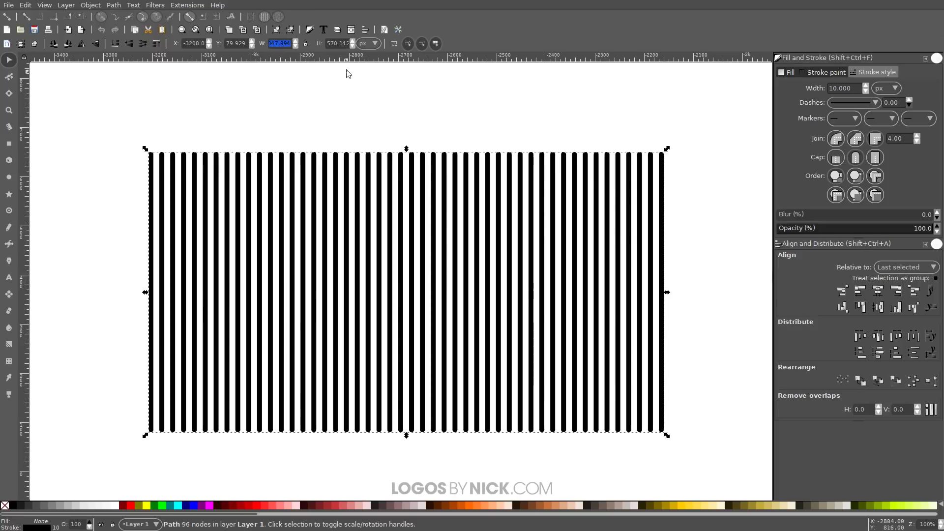
double_click(337, 44)
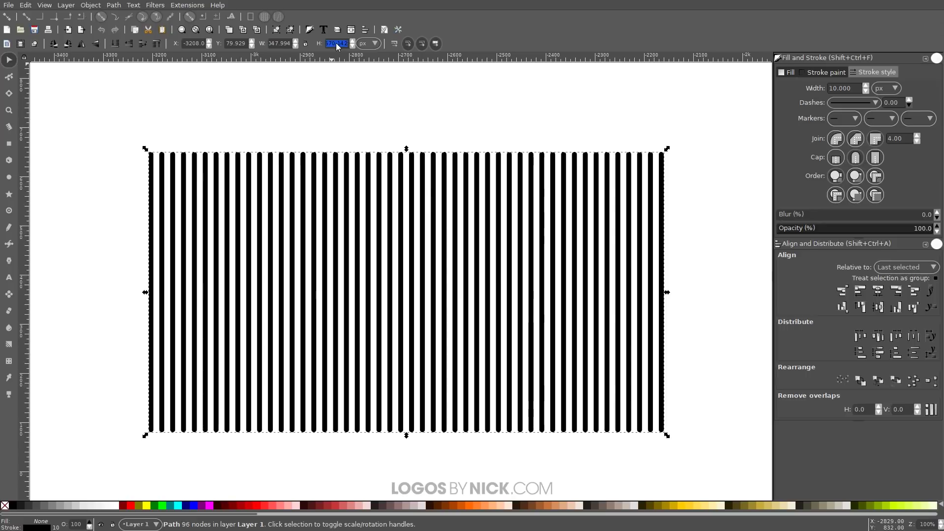
key(ctrl+v)
key(Return)
drag(408, 208, 377, 207)
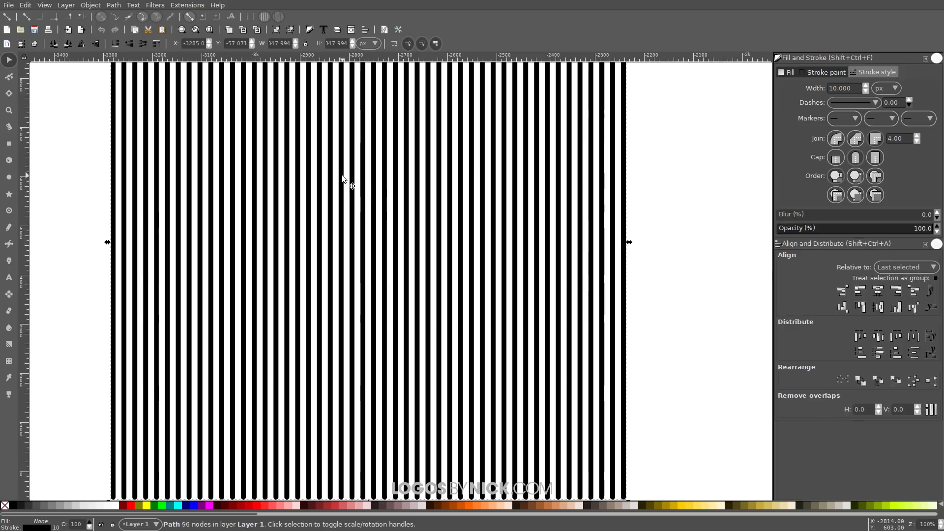
key(ctrl)
scroll(410, 214, down, 2)
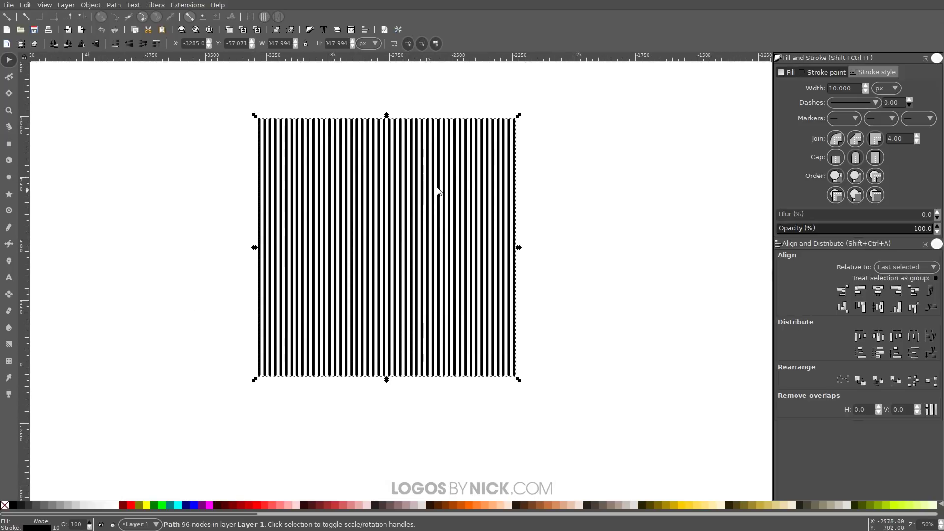
Step: Set the combined line path's opacity to 48.6% and rotate it 45 degrees clockwise, placing the diamond in the left part of the canvas
click(856, 233)
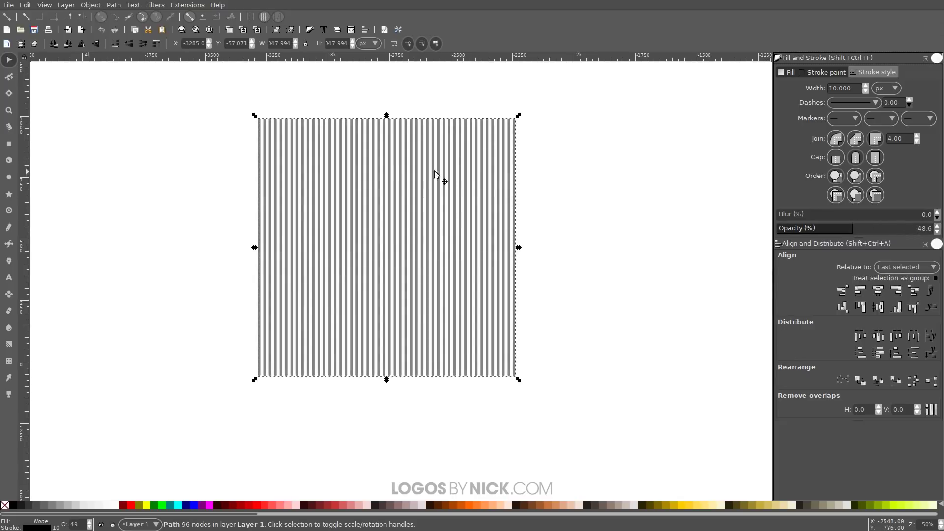
click(347, 148)
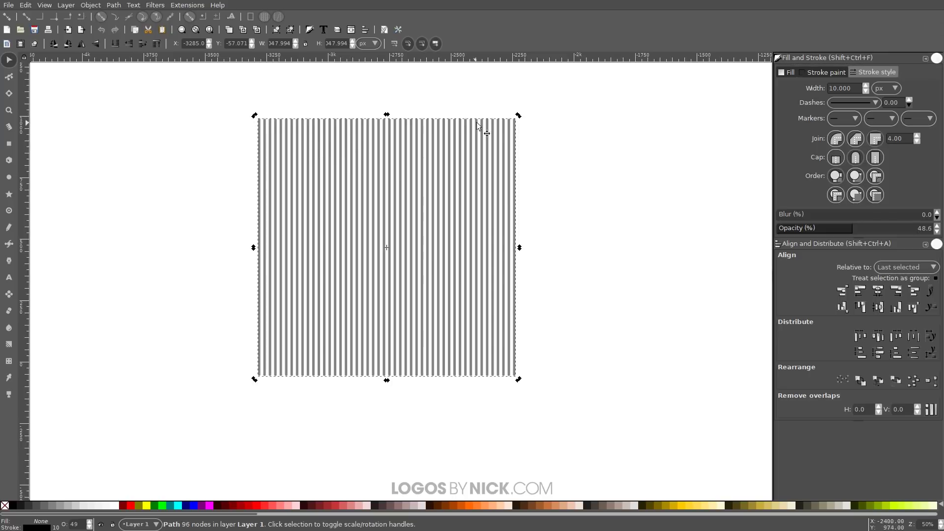
key(ctrl)
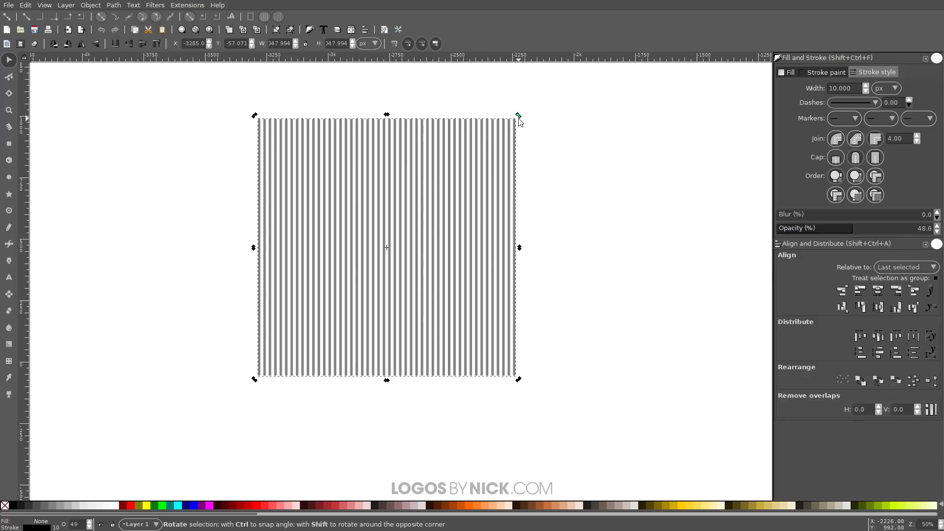
drag(518, 117, 551, 240)
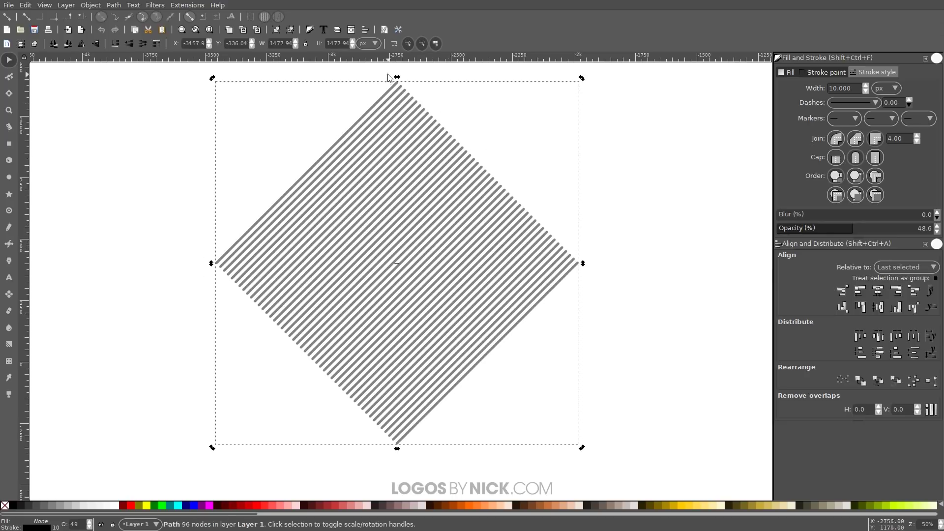
drag(404, 303, 330, 276)
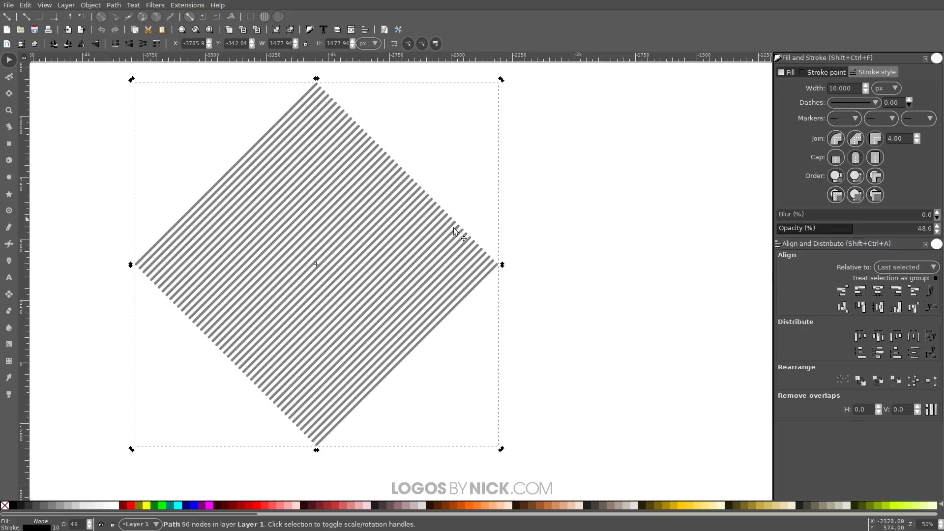
click(574, 208)
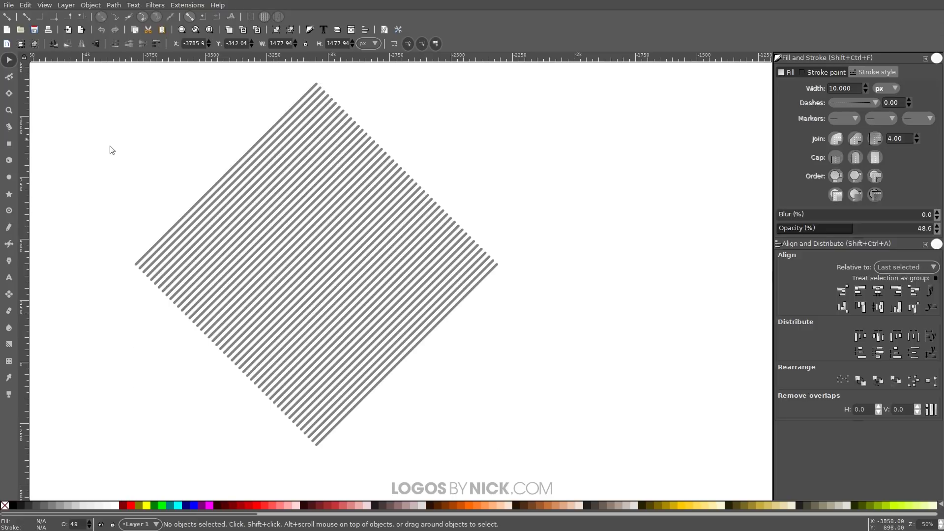
Step: Add a text object with the capital letter N on the empty canvas beside the diamond of lines
click(10, 278)
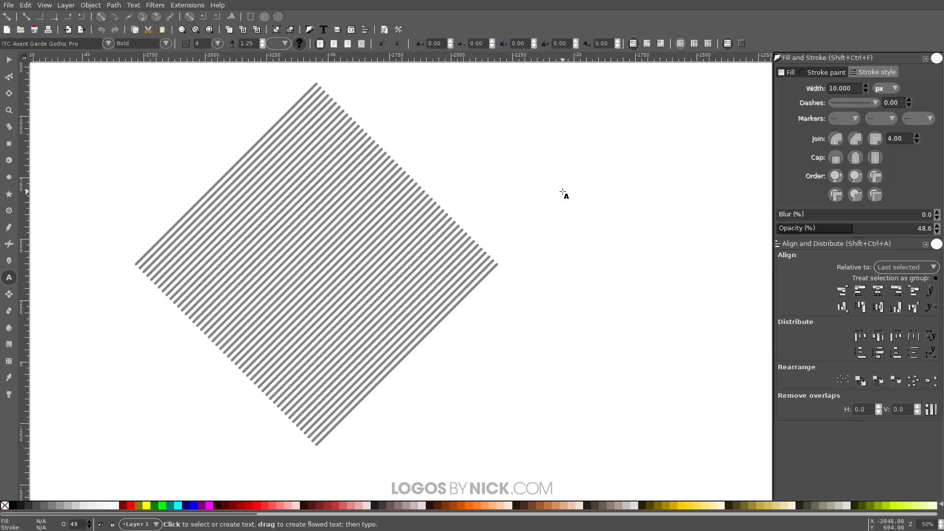
click(533, 173)
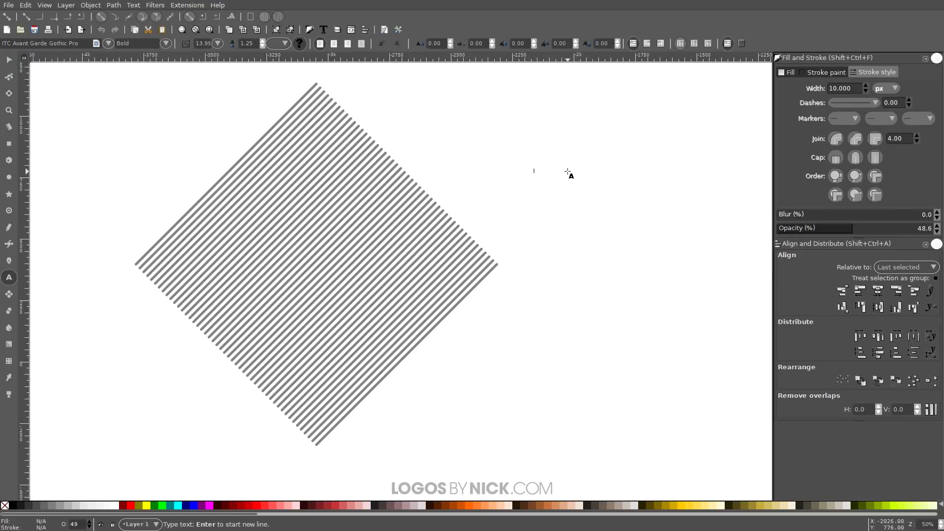
text(a)
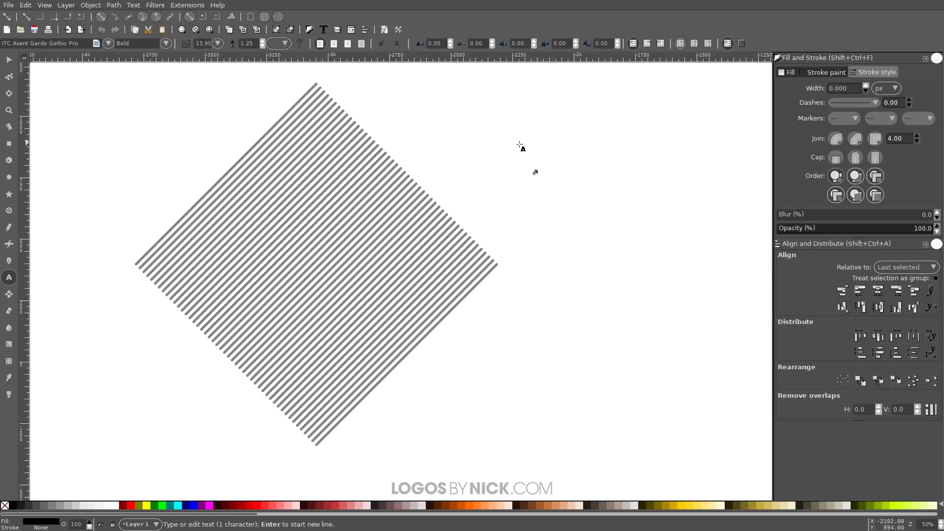
scroll(521, 170, up, 9)
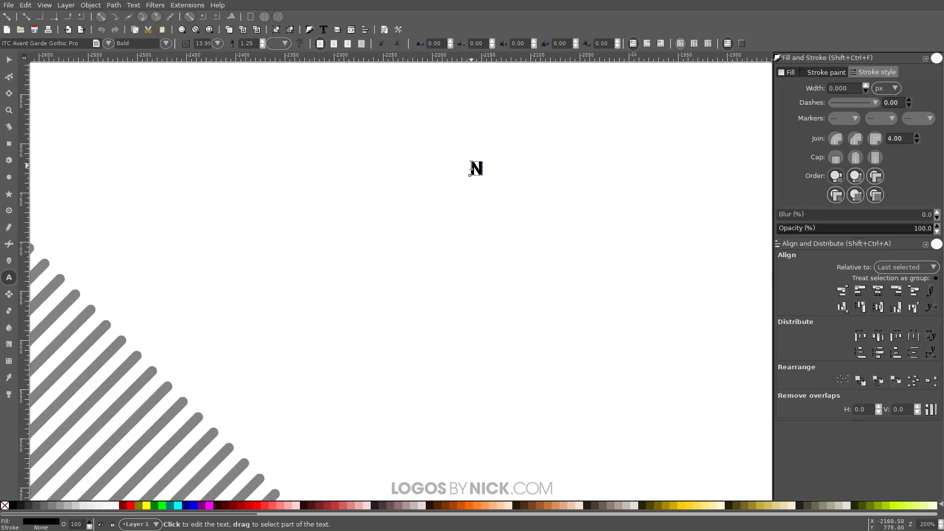
drag(516, 285, 411, 258)
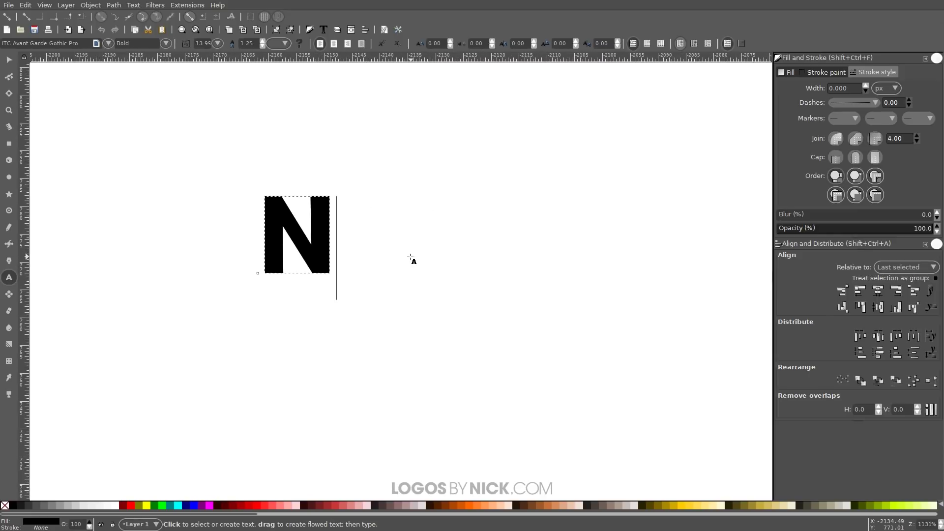
Step: Change the letter N's font to Montserrat in the Heavy (Black) style
click(323, 30)
mouse_move(714, 10)
mouse_down()
mouse_move(621, 77)
mouse_move(646, 77)
mouse_up()
click(543, 175)
text(mont)
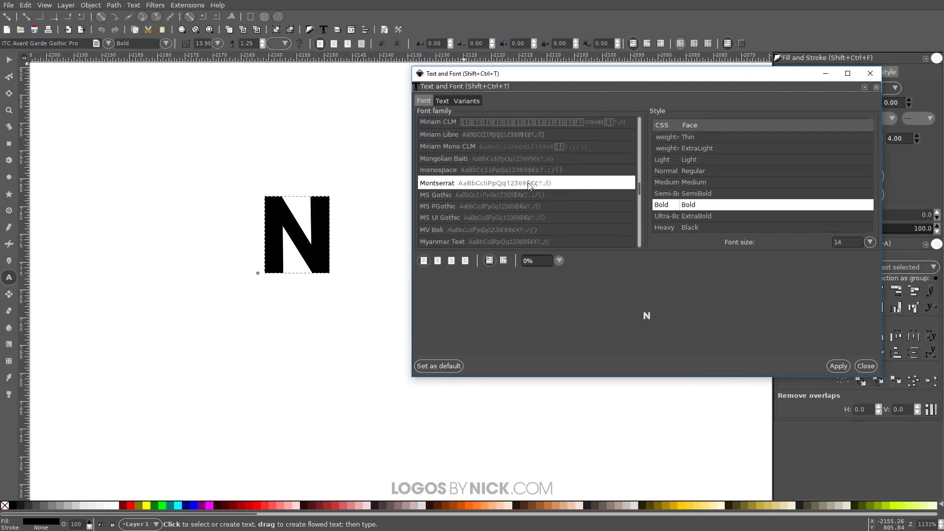
click(703, 226)
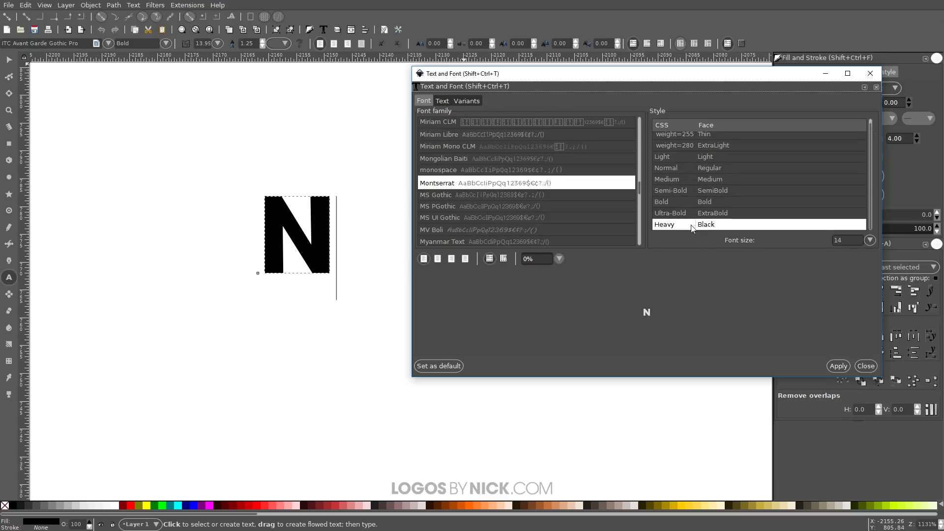
click(838, 366)
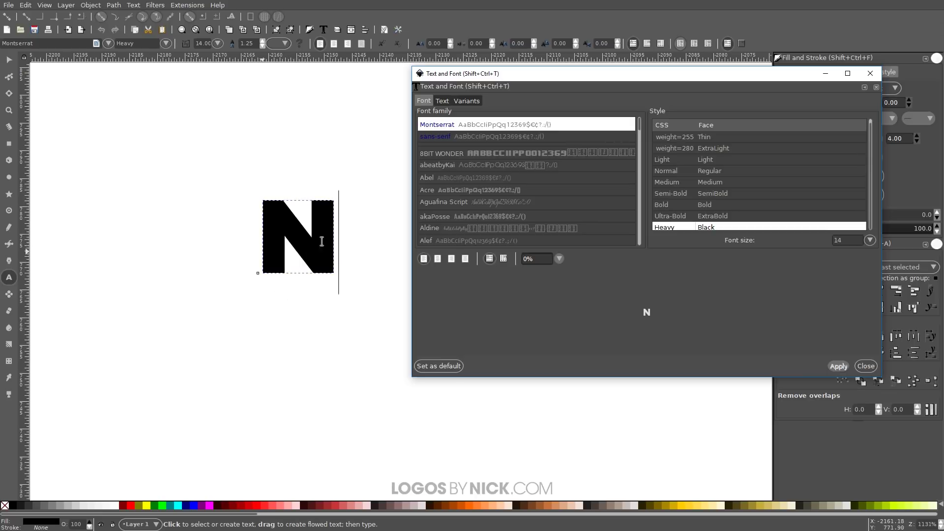
click(870, 73)
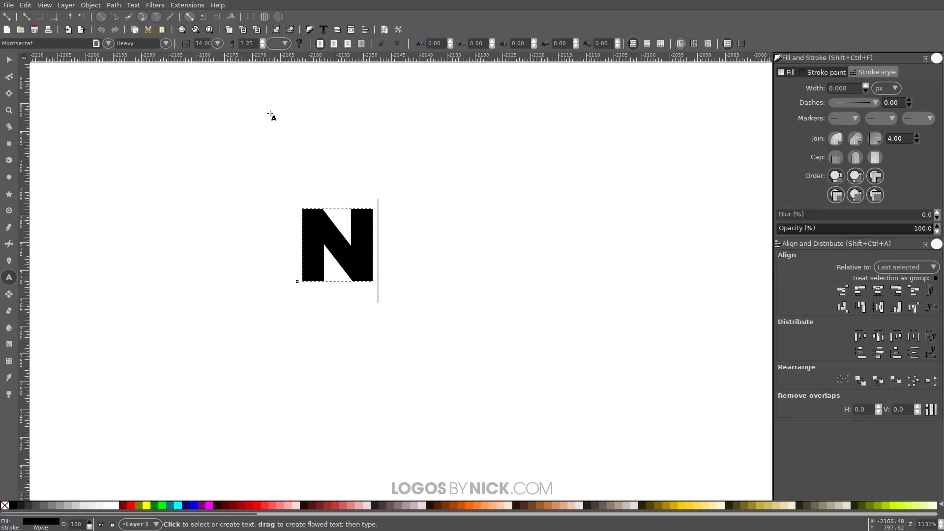
Step: Convert the letter N to a path and scale it up proportionally about its center to about 62 × 64 px
click(113, 5)
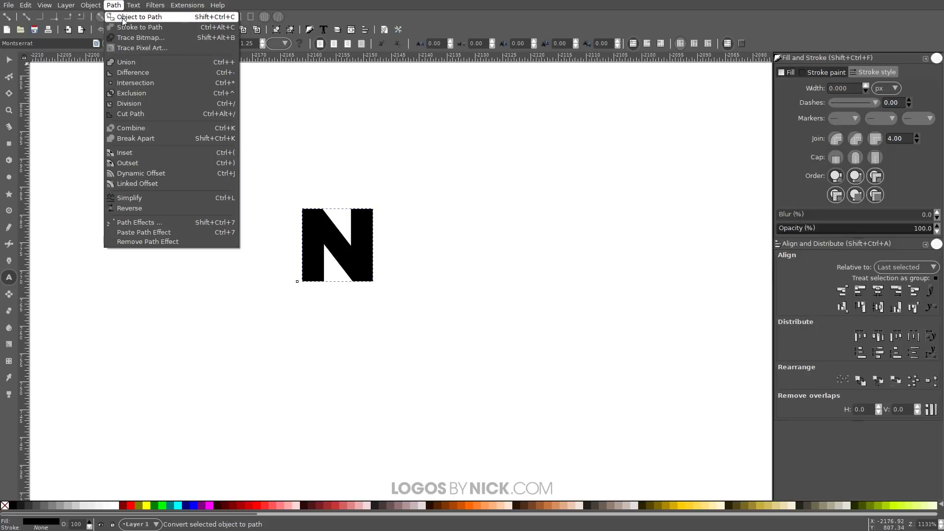
click(122, 19)
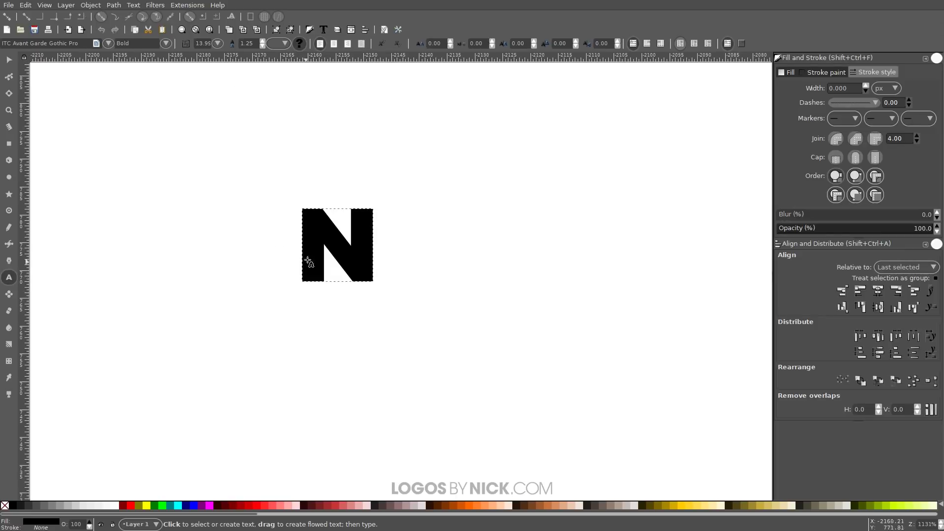
click(9, 59)
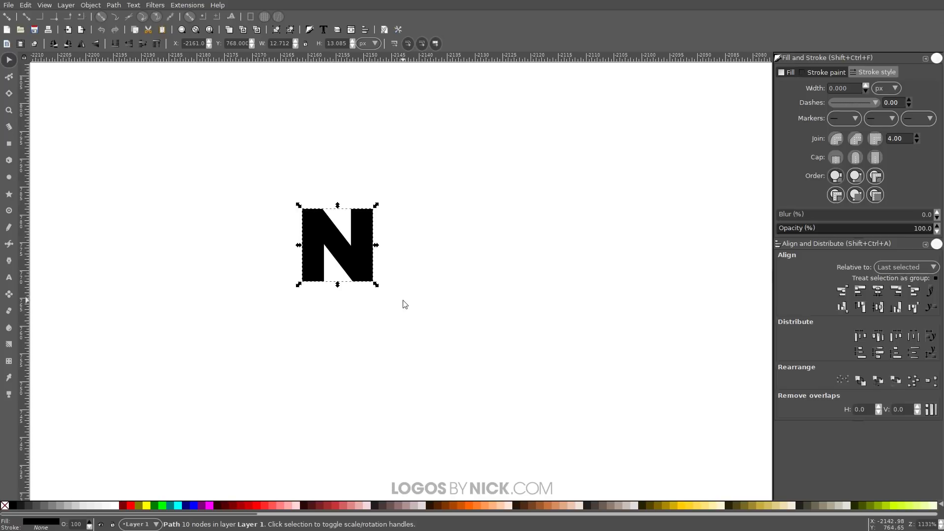
drag(381, 290, 590, 432)
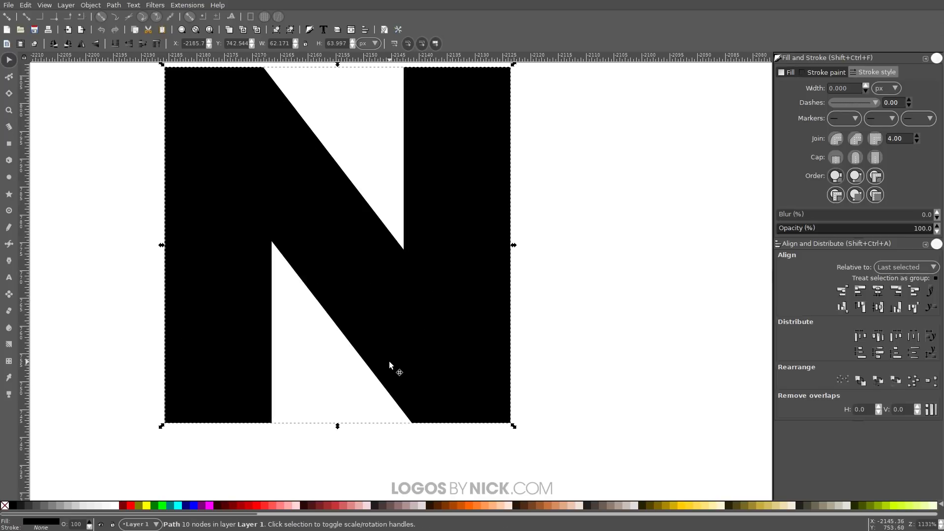
Step: Center the letter N on the diamond of lines, both horizontally and vertically
scroll(389, 364, left, 6)
scroll(449, 305, down, 11)
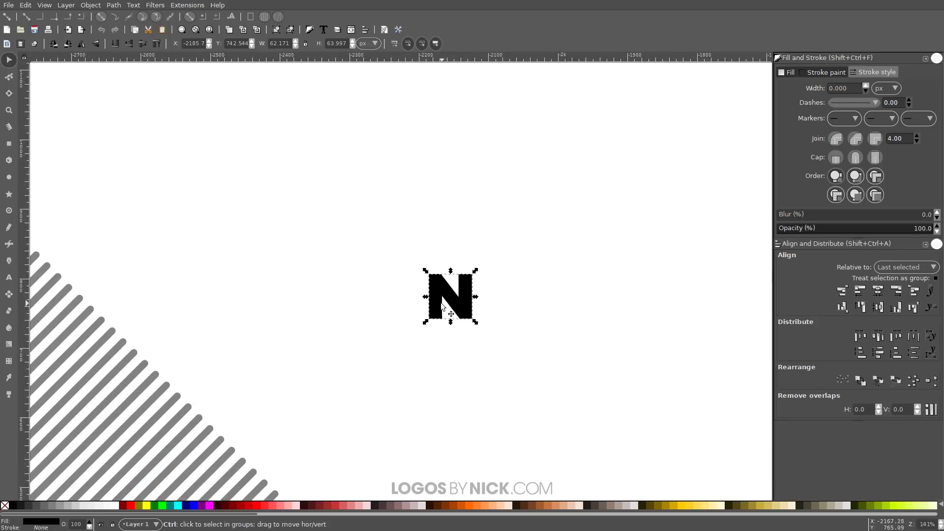
drag(372, 333, 483, 348)
scroll(472, 358, up, 2)
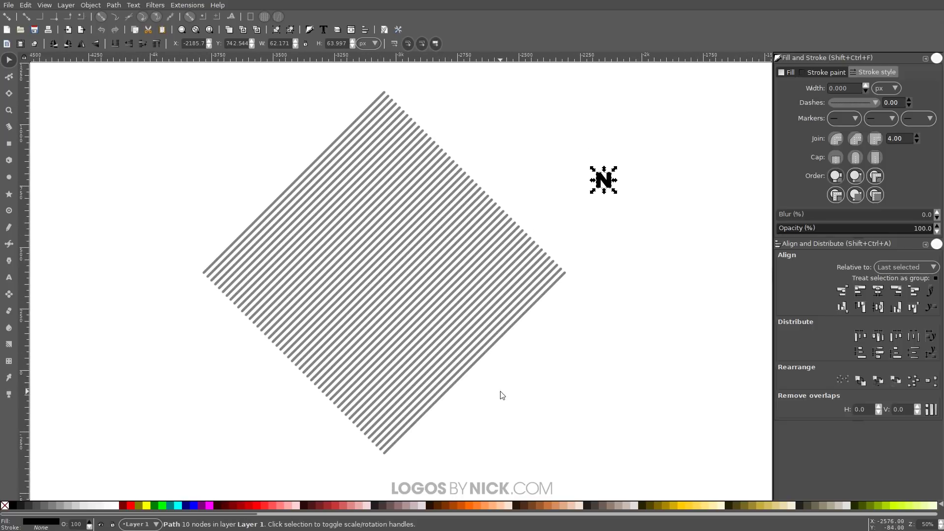
mouse_move(615, 189)
mouse_down()
mouse_move(609, 214)
mouse_move(605, 188)
mouse_up()
shift+click(398, 207)
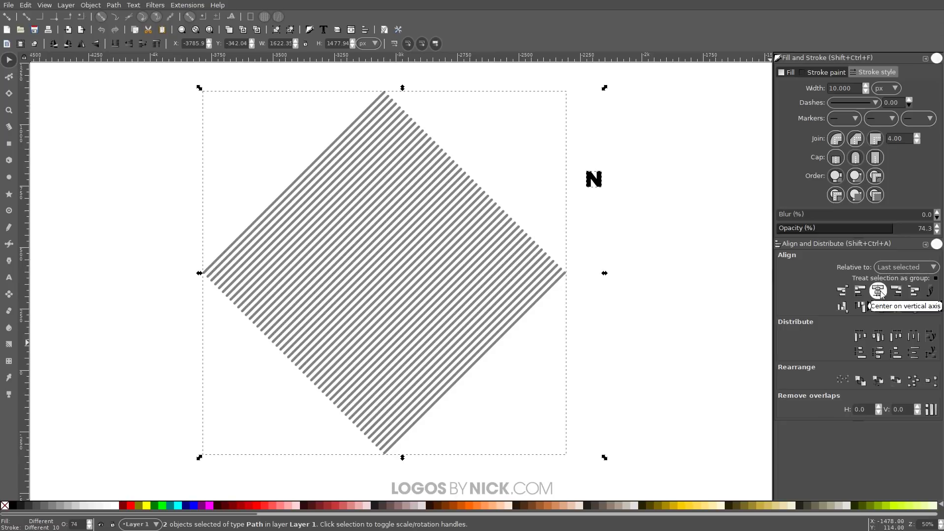
click(879, 292)
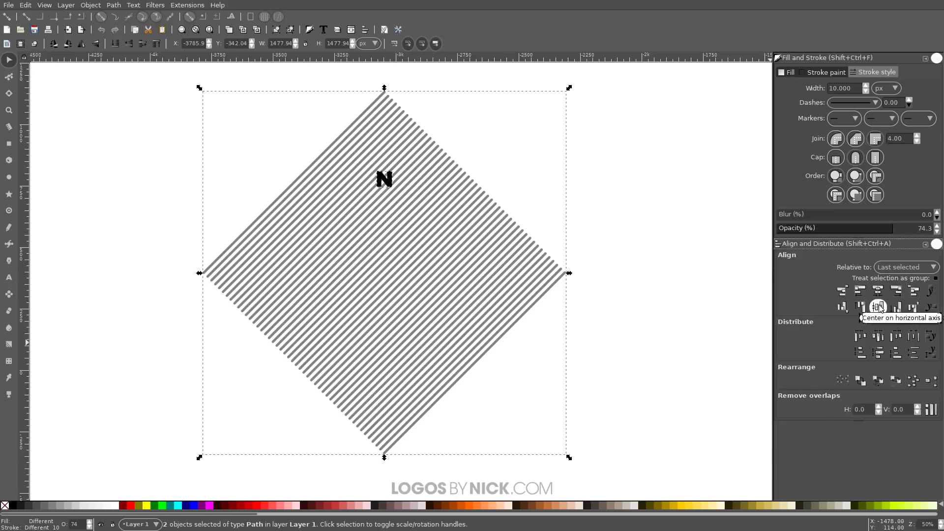
click(879, 307)
scroll(621, 312, right, 2)
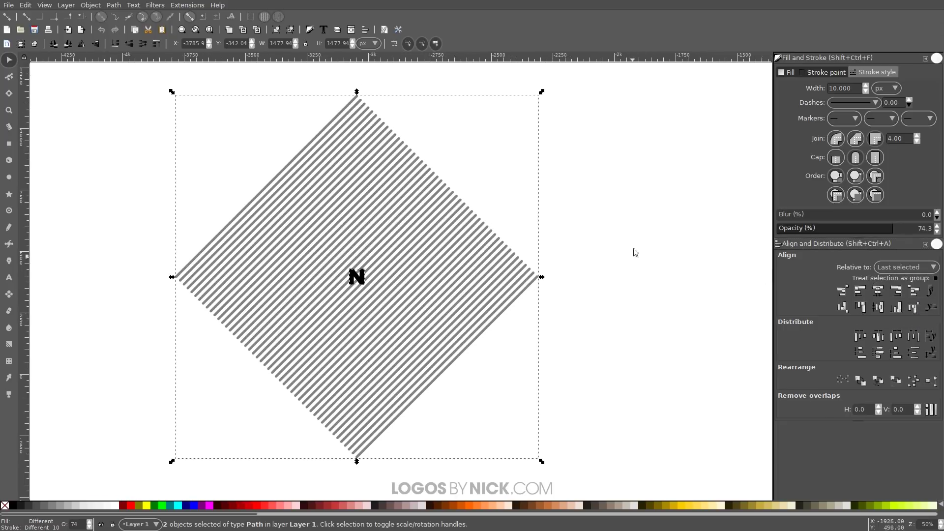
click(528, 348)
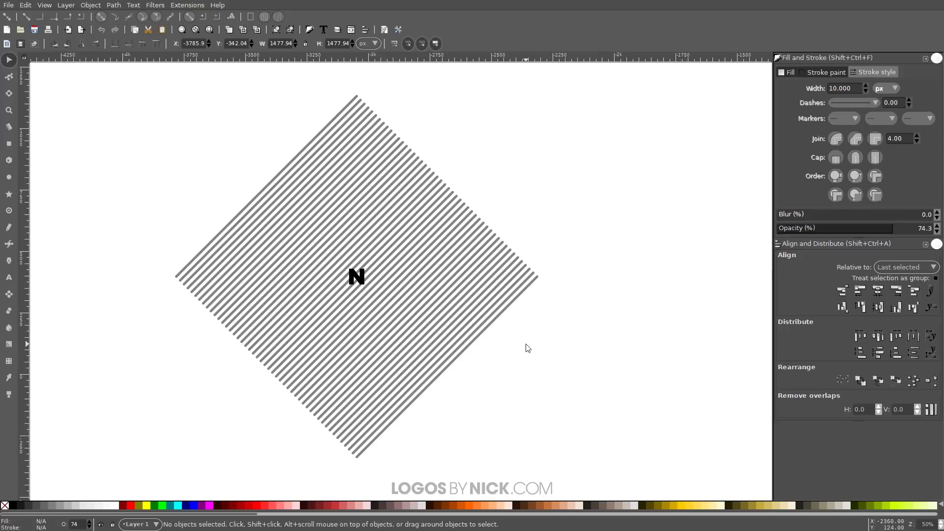
Step: Scale the letter N up proportionally from its center to about 418 × 430 px within the diamond
click(362, 277)
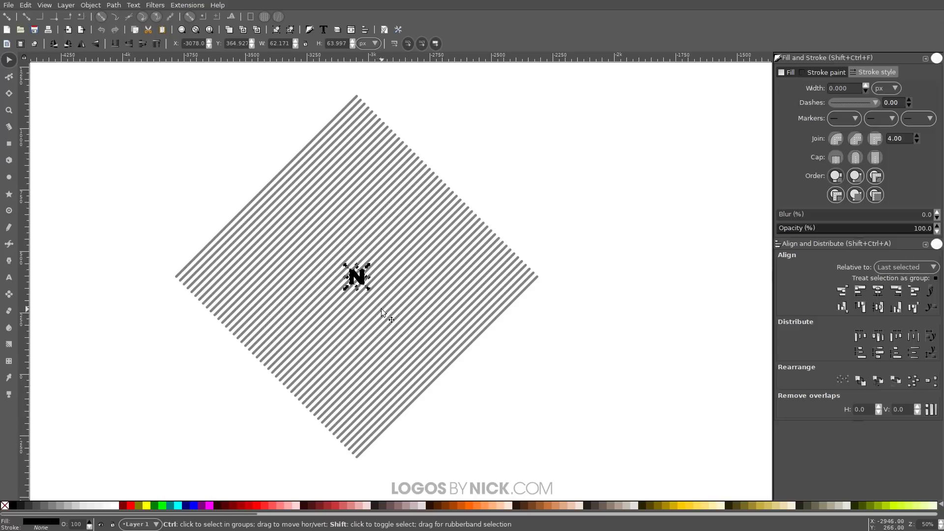
drag(369, 290, 426, 359)
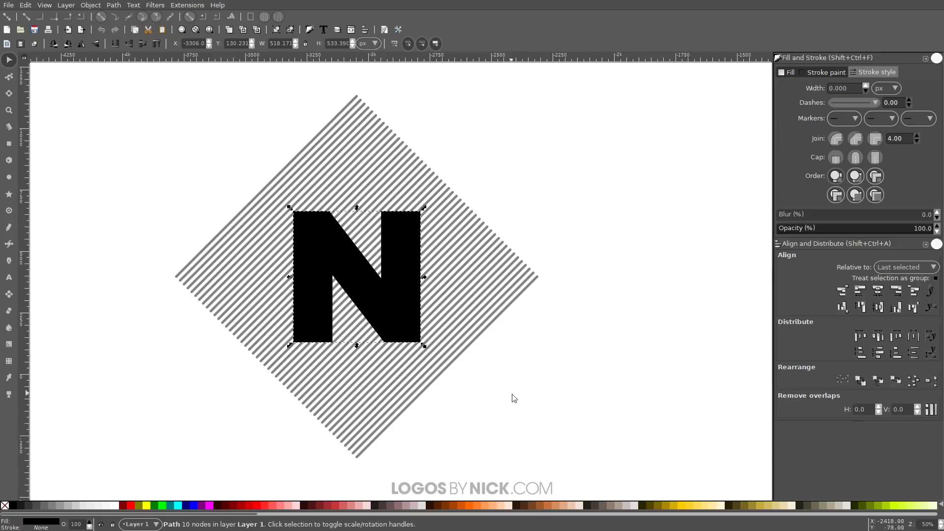
drag(423, 346, 411, 338)
scroll(560, 377, down, 1)
scroll(561, 377, left, 1)
scroll(583, 394, up, 1)
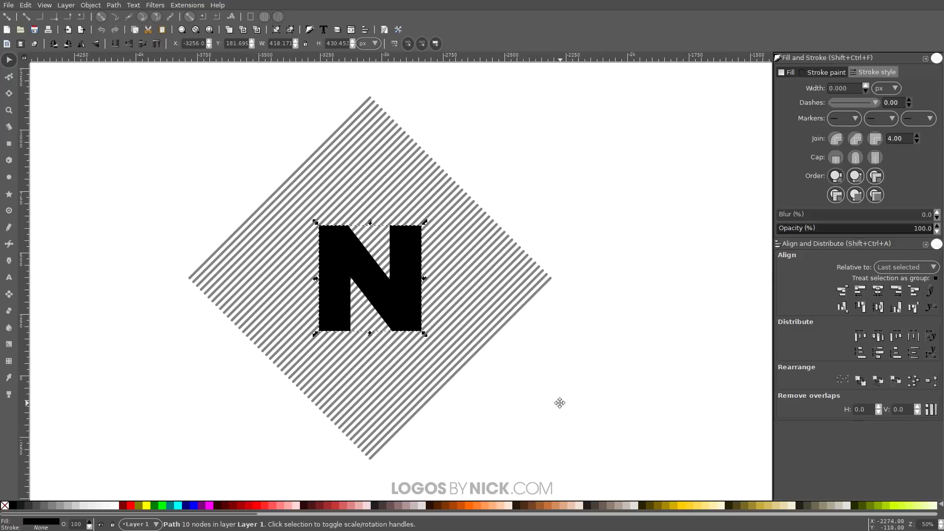
Step: Select the letter N and the line pattern together and split the lines along the letter's outline with Cut Path
drag(652, 487, 152, 76)
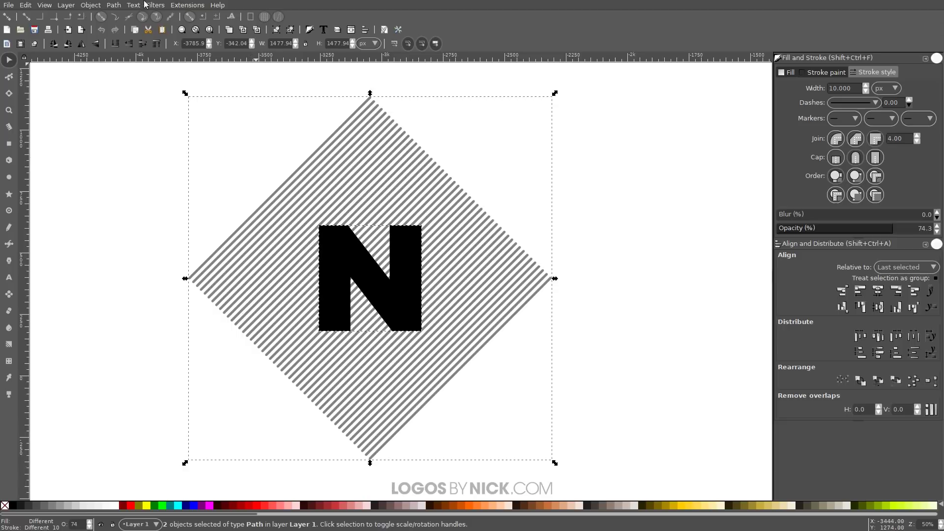
click(113, 6)
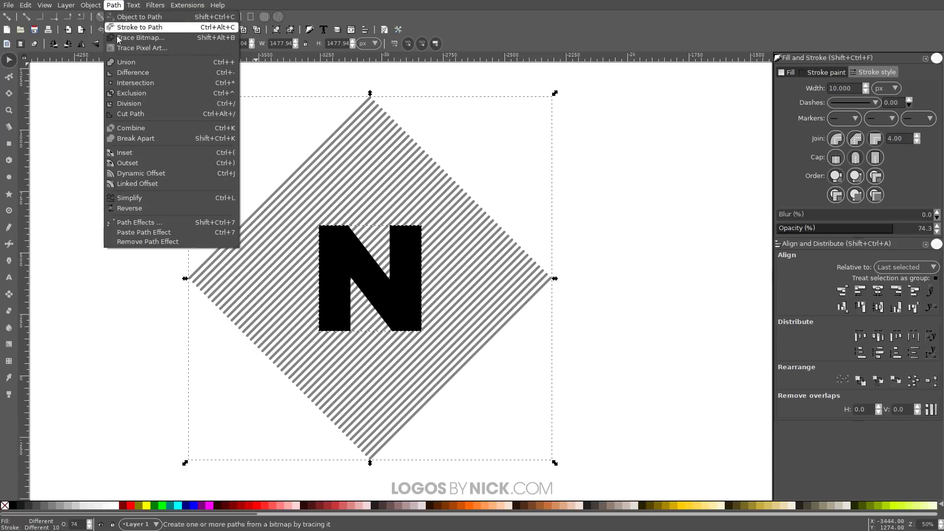
click(146, 115)
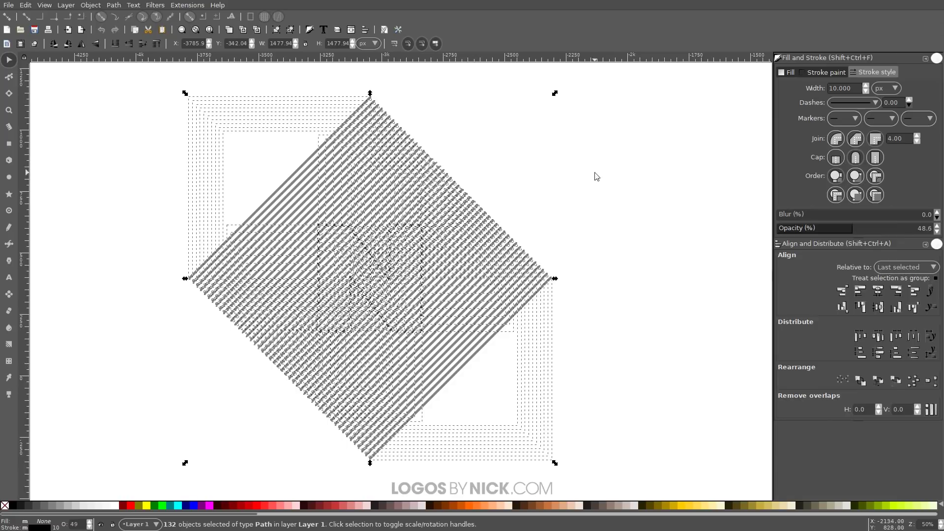
click(615, 212)
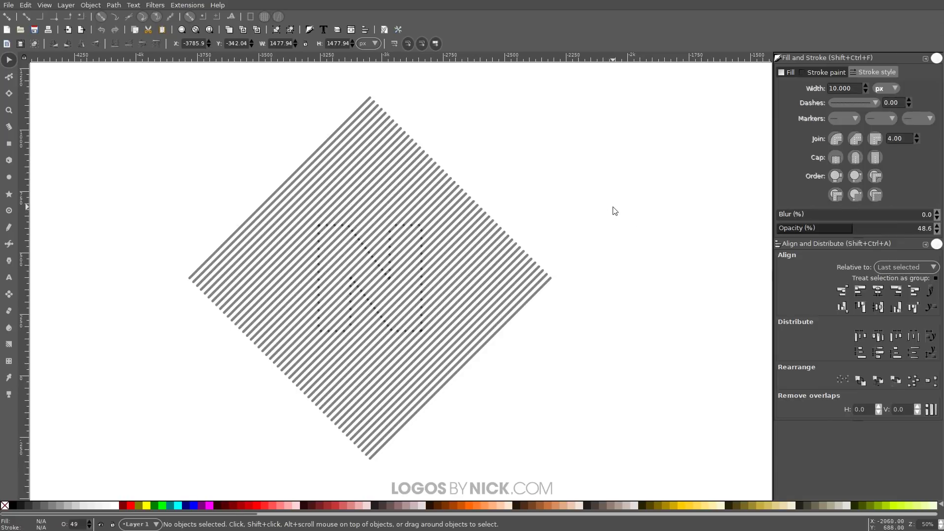
Step: Delete several of the cut line segments hanging below the letter N one by one
scroll(378, 284, up, 2)
scroll(378, 284, down, 1)
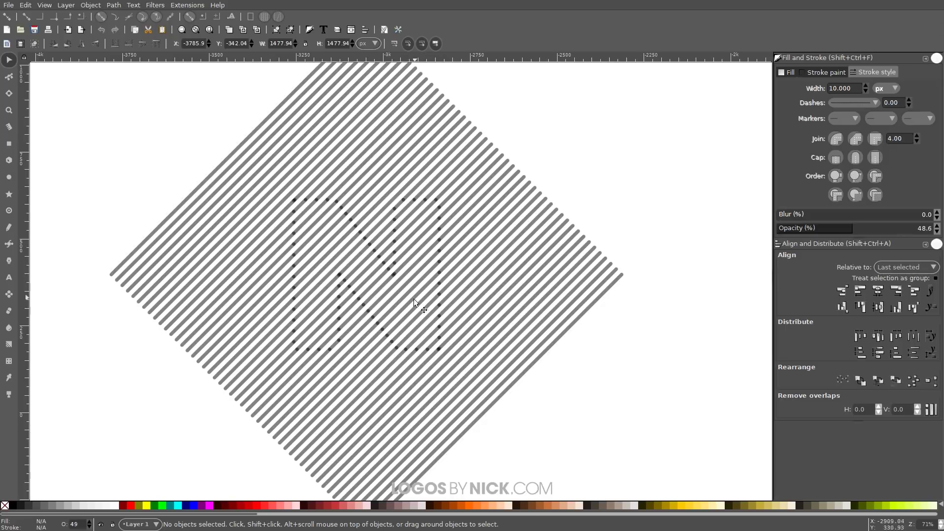
scroll(430, 379, down, 3)
click(360, 356)
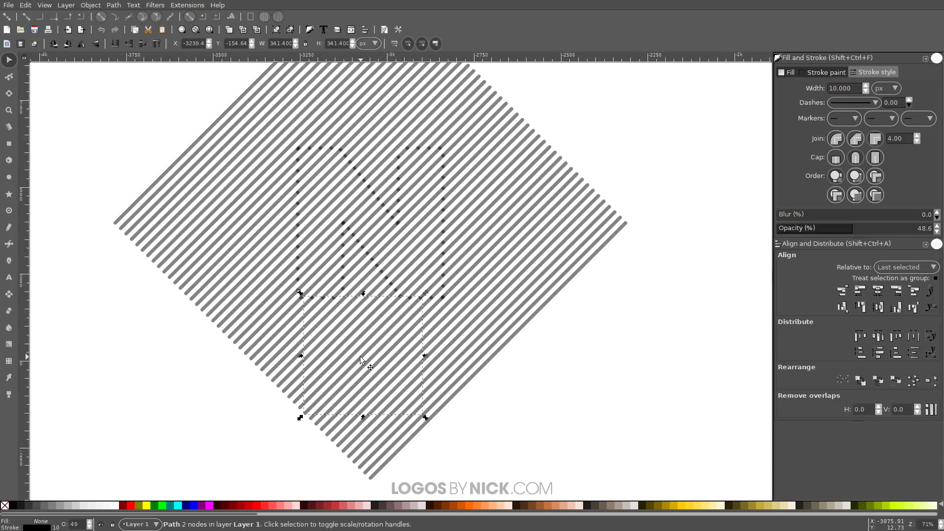
key(Delete)
click(340, 346)
key(Delete)
click(338, 335)
key(Delete)
click(370, 367)
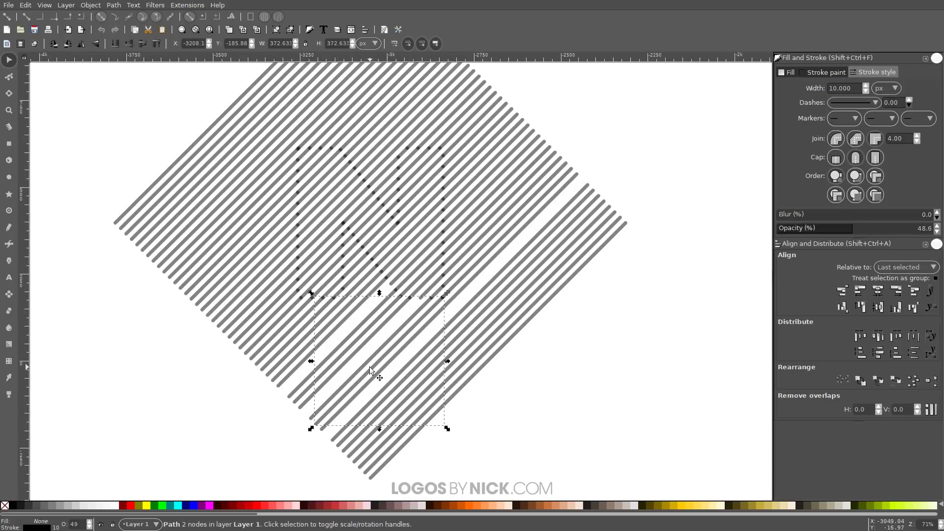
key(Delete)
click(341, 341)
key(Delete)
click(377, 376)
key(Delete)
click(356, 356)
key(Delete)
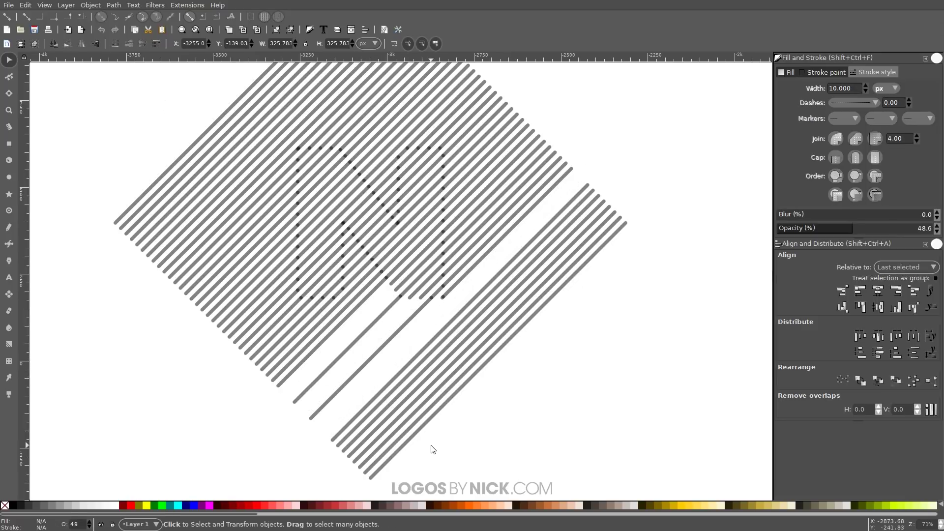
Step: Select all remaining line segments along the lower-left and lower-right sides outside the letter N together and delete them
drag(116, 176, 136, 191)
mouse_move(197, 259)
mouse_down()
mouse_move(248, 296)
mouse_move(499, 437)
mouse_up()
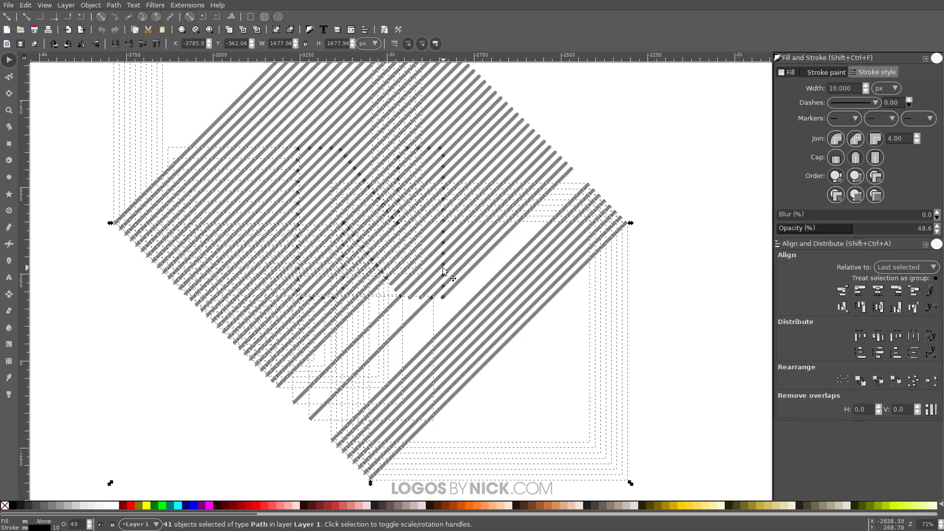
key(ctrl+z)
key(ctrl+z)
key(ctrl+z)
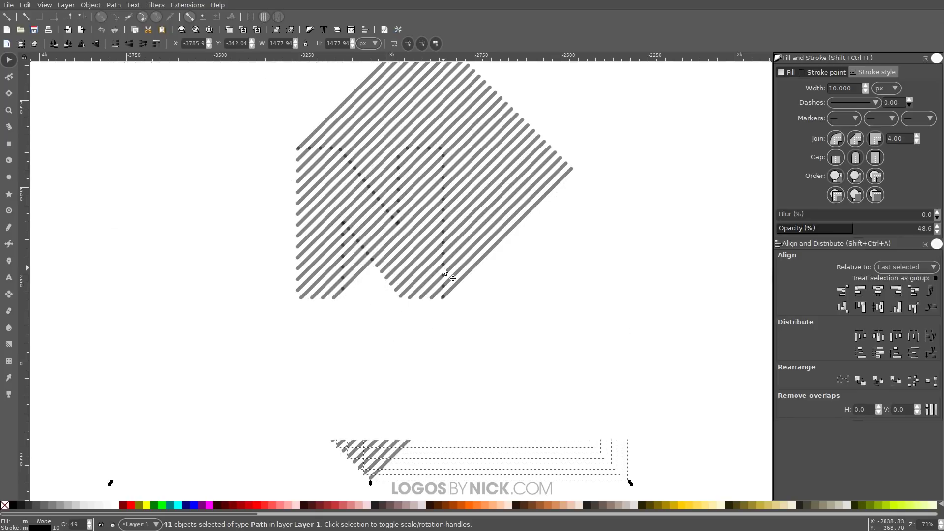
Step: Select the line segments above and to the right of the letter N together and delete them
drag(418, 322, 402, 335)
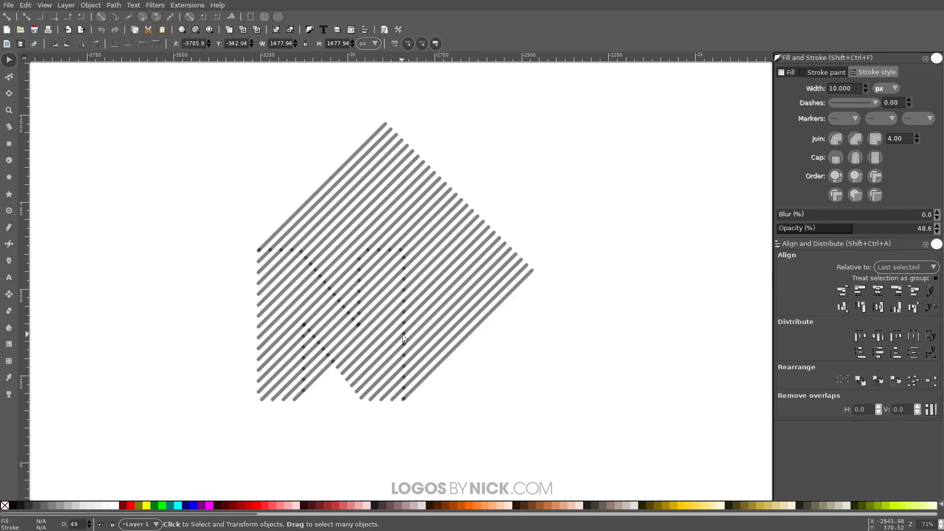
drag(331, 139, 555, 346)
drag(667, 330, 667, 329)
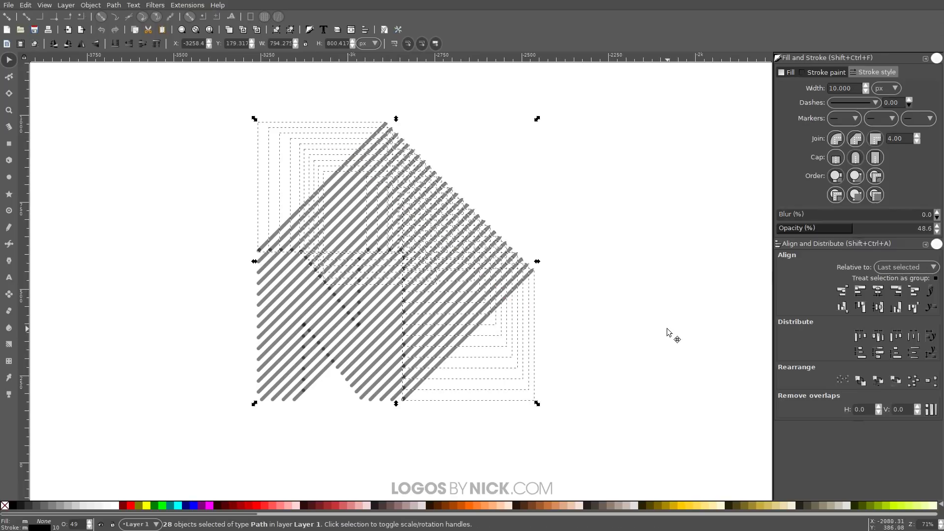
key(Delete)
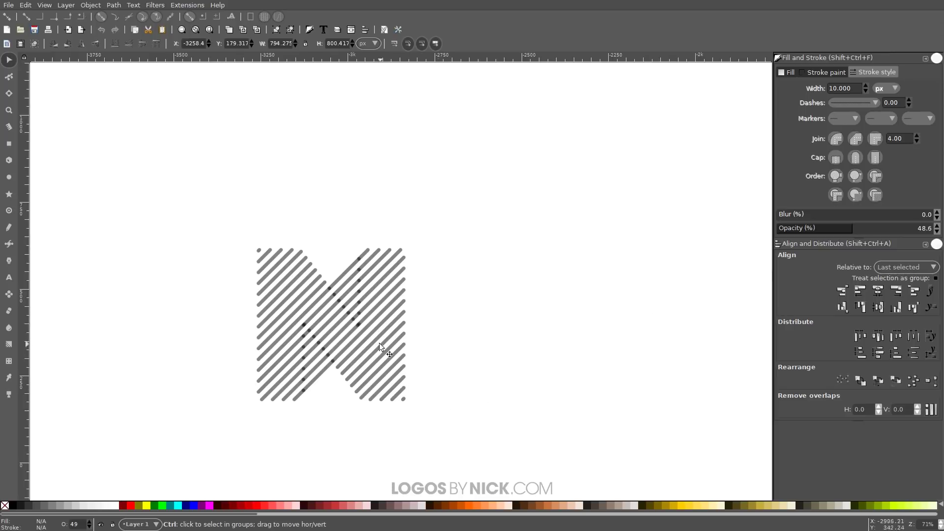
Step: Delete the line segments filling the upper notch of the letter N, between the diagonal and the right stem
ctrl+scroll(351, 291, up, 4)
drag(298, 195, 379, 390)
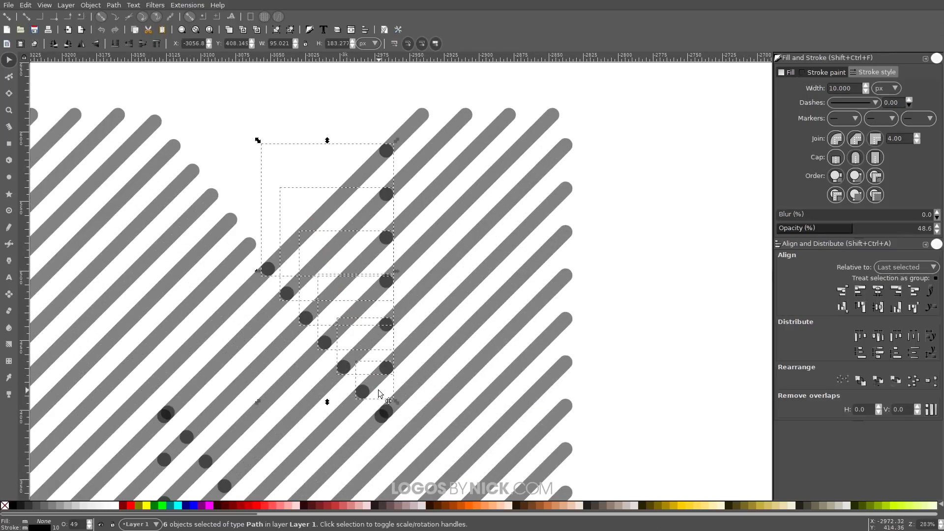
key(Delete)
drag(352, 333, 412, 443)
key(Delete)
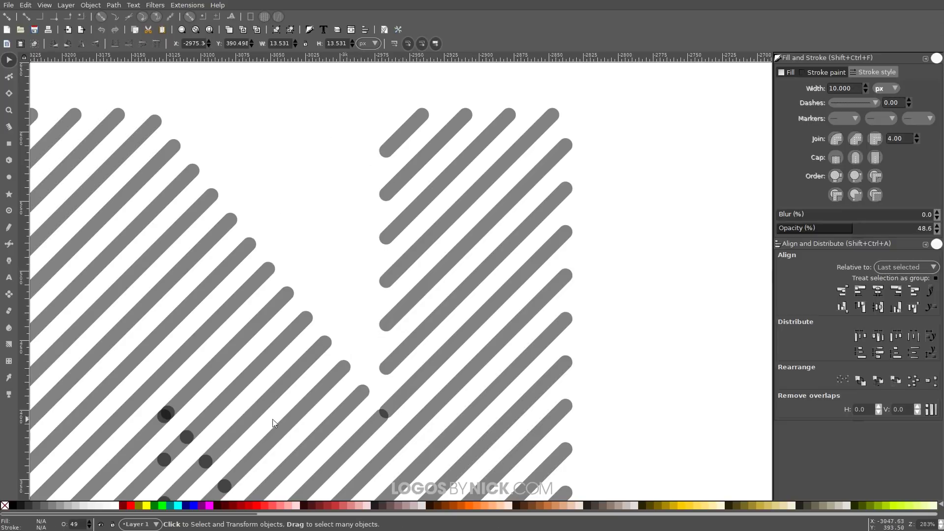
Step: Delete the line segments filling the lower notch of the letter N, between the left stem and the diagonal
scroll(274, 422, down, 3)
scroll(348, 270, down, 1)
scroll(366, 409, down, 1)
drag(359, 355, 329, 262)
drag(310, 212, 309, 211)
key(Delete)
drag(346, 271, 293, 158)
key(Escape)
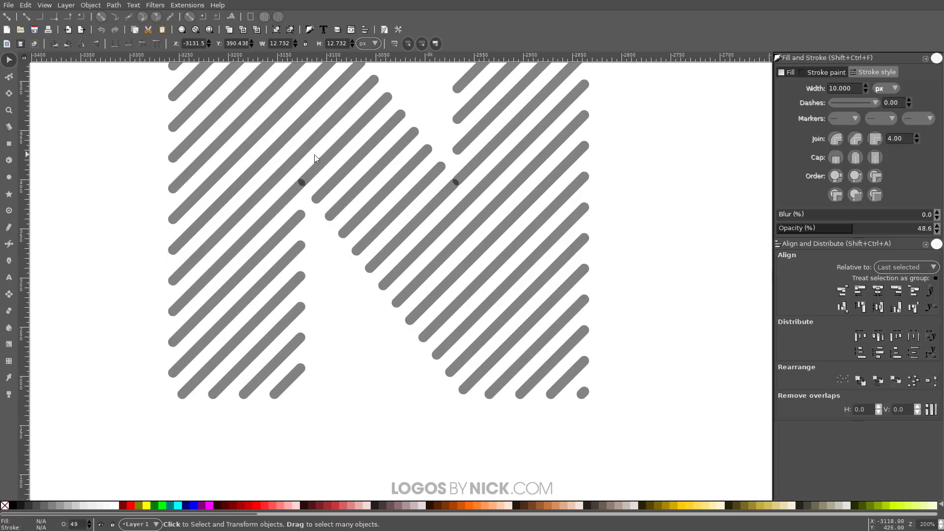
Step: Select all line segments of the letter N, set their opacity to 100%, and convert their strokes to paths
scroll(411, 239, down, 3)
drag(469, 343, 378, 307)
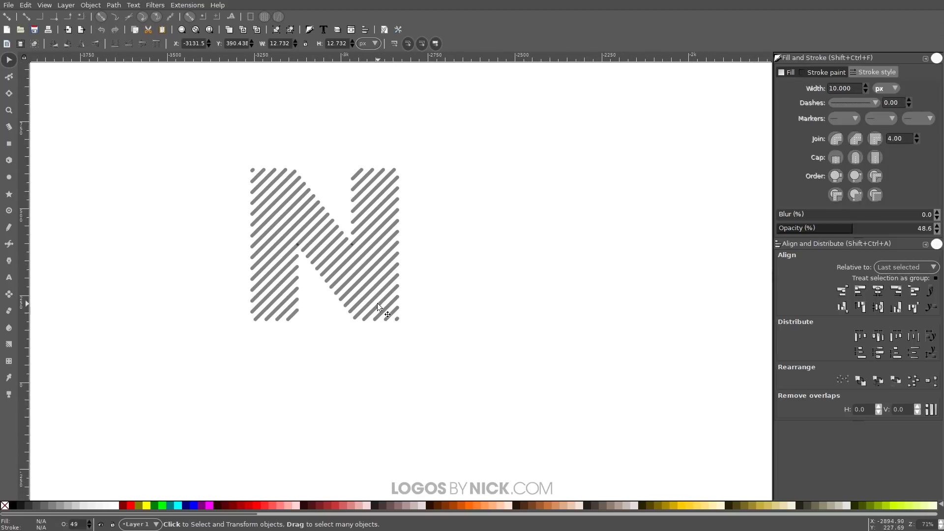
drag(508, 394, 189, 126)
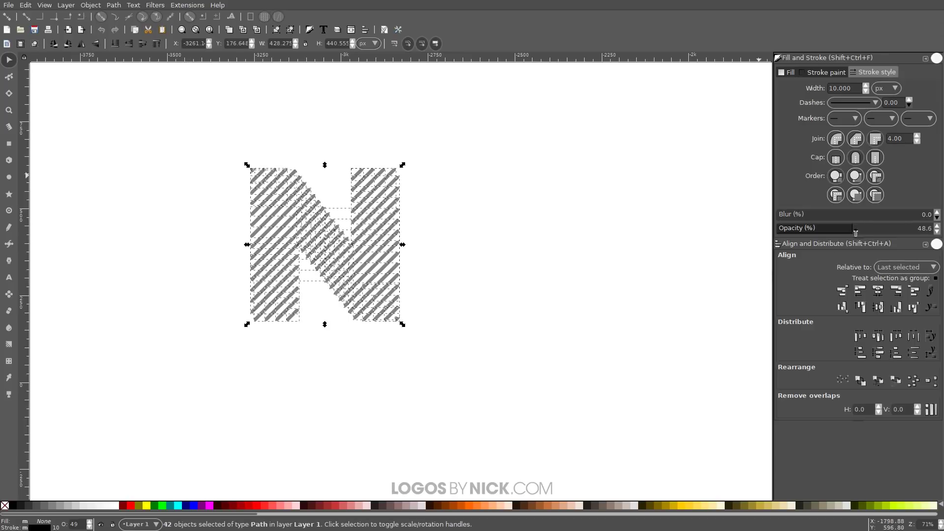
drag(856, 233, 942, 240)
scroll(486, 217, left, 2)
scroll(487, 216, up, 1)
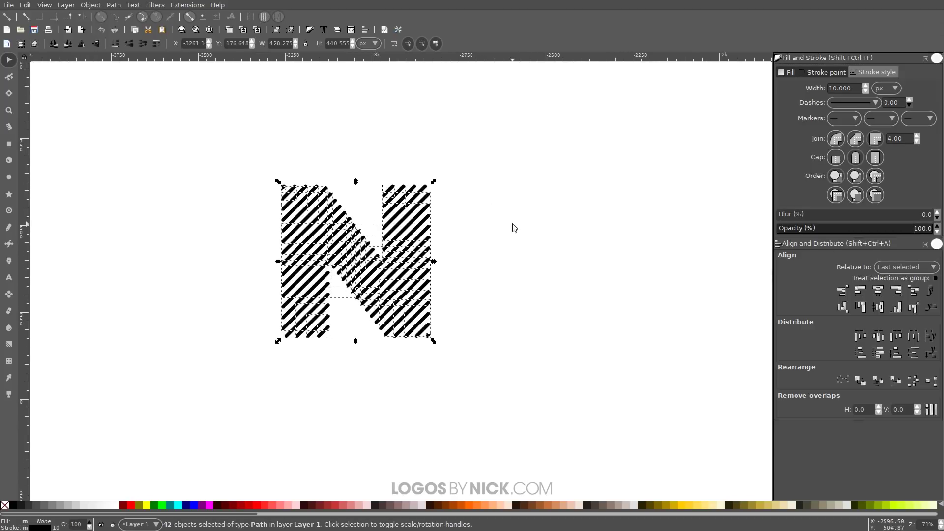
click(114, 6)
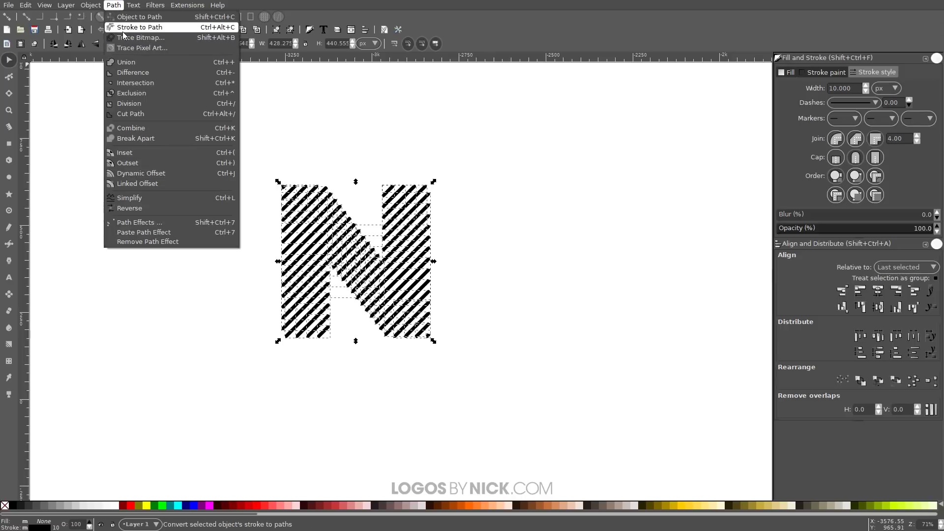
click(122, 28)
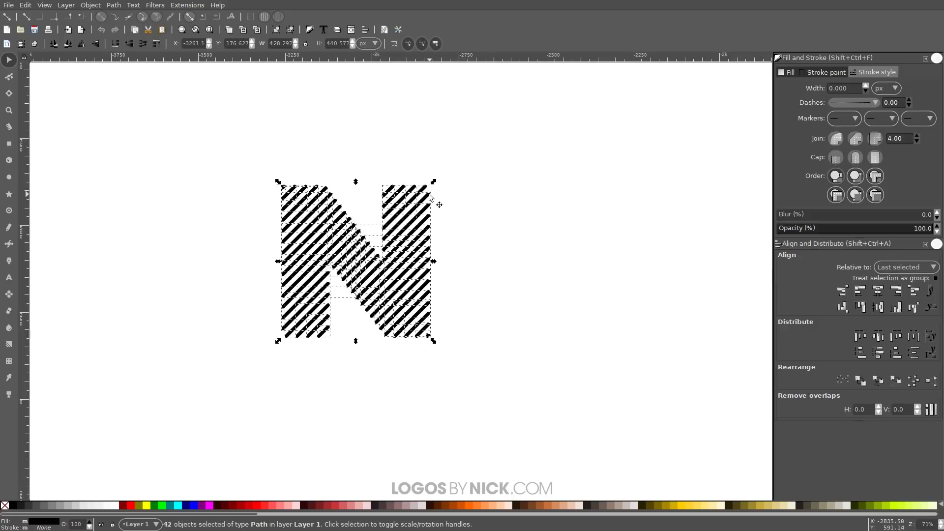
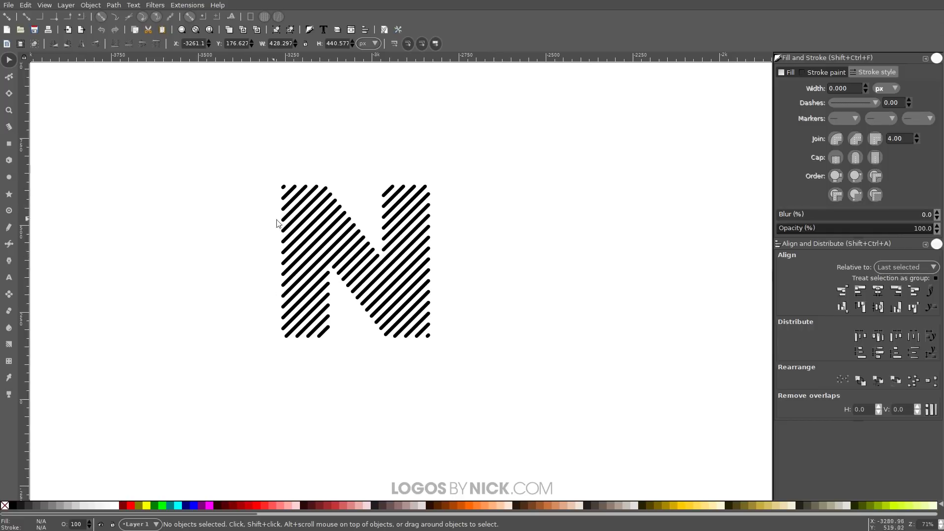
Step: Taper the second line from the N's upper-left corner to a point by joining the two nodes at its lower-left end
scroll(284, 185, up, 6)
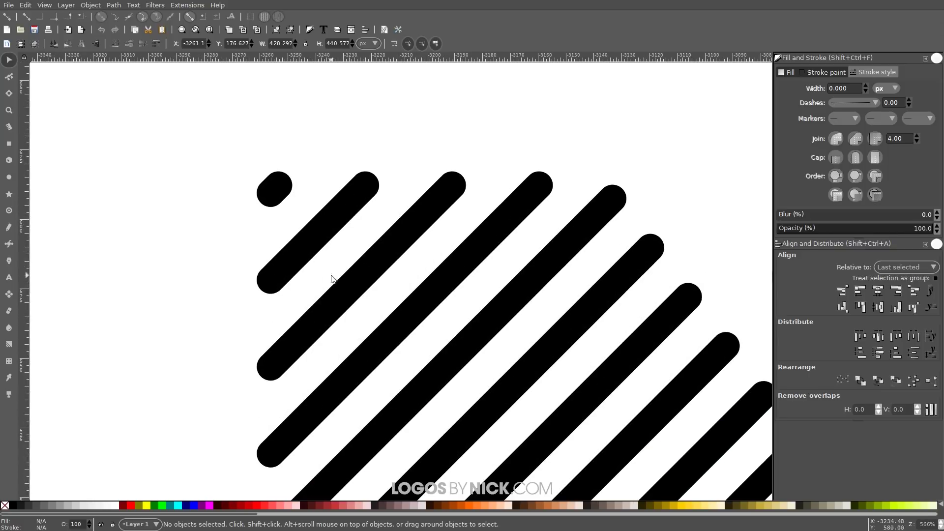
click(8, 76)
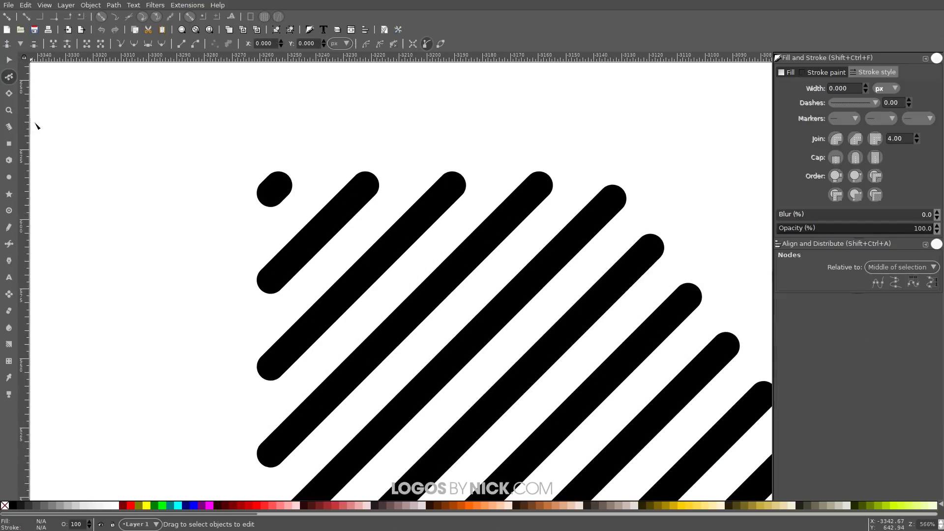
scroll(117, 226, down, 1)
scroll(118, 225, down, 2)
click(291, 228)
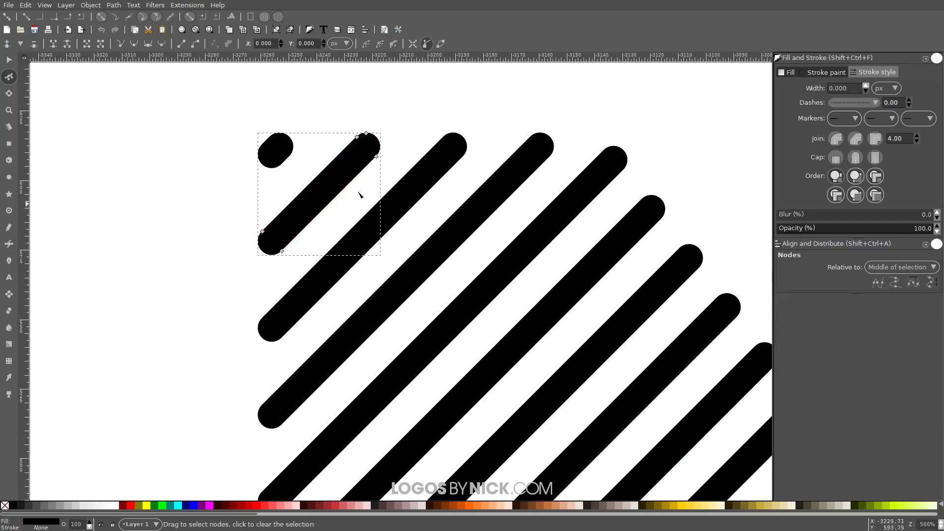
drag(237, 215, 289, 259)
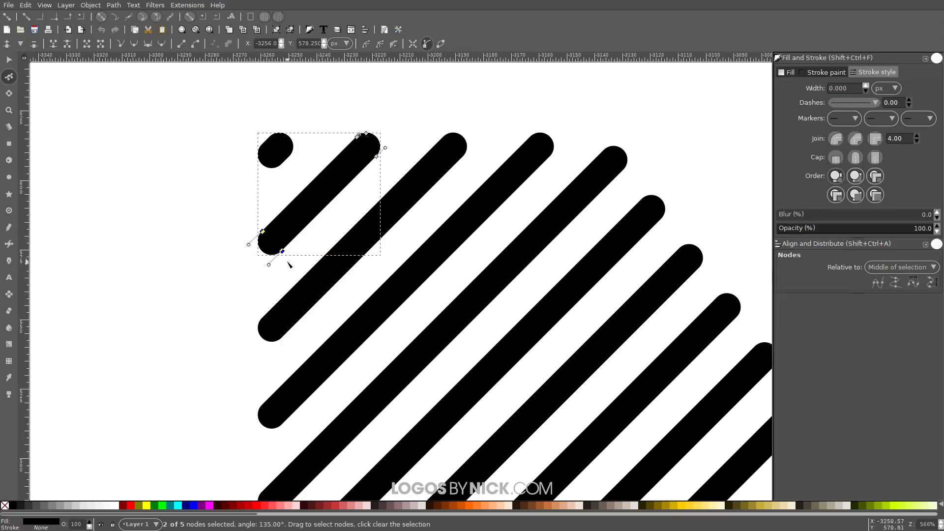
click(54, 45)
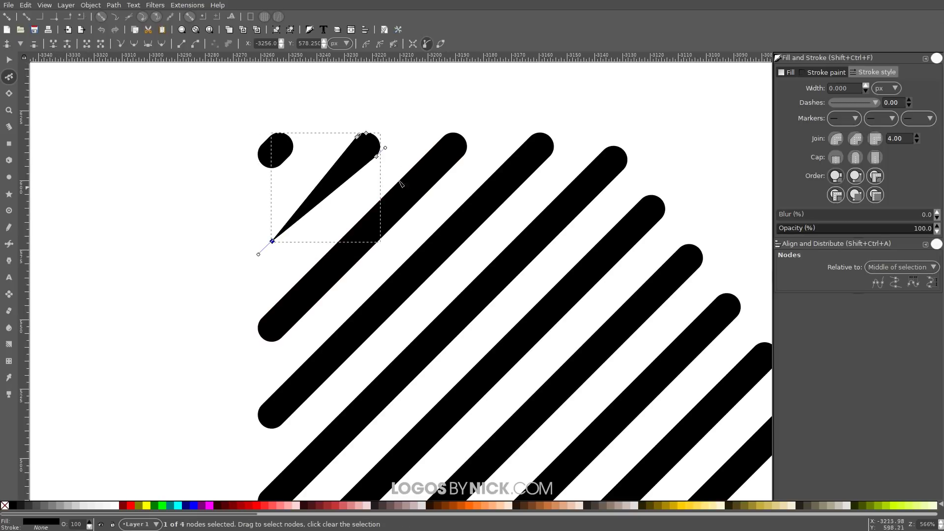
Step: Taper the third and fourth lines to points by joining the two nodes at each line's lower-left end
scroll(252, 215, down, 2)
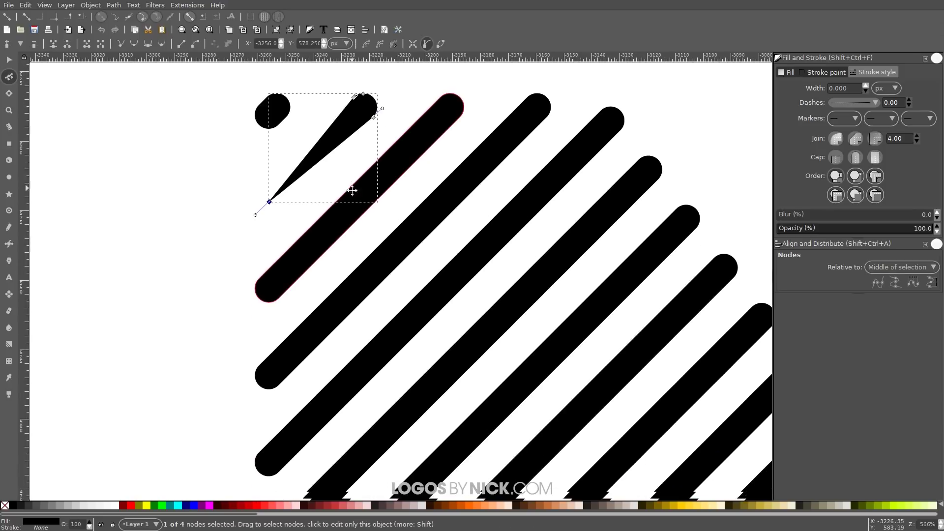
click(289, 284)
drag(220, 250, 305, 329)
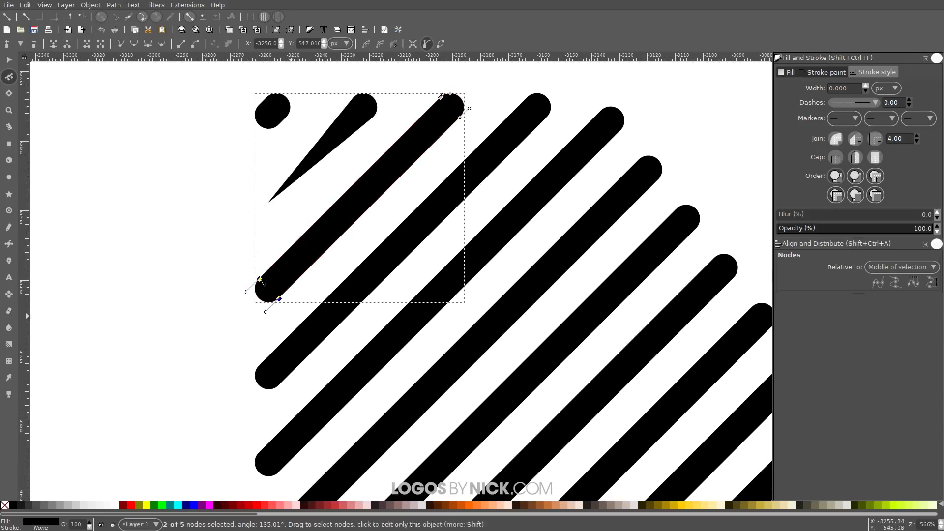
click(52, 44)
click(281, 367)
drag(242, 349, 274, 390)
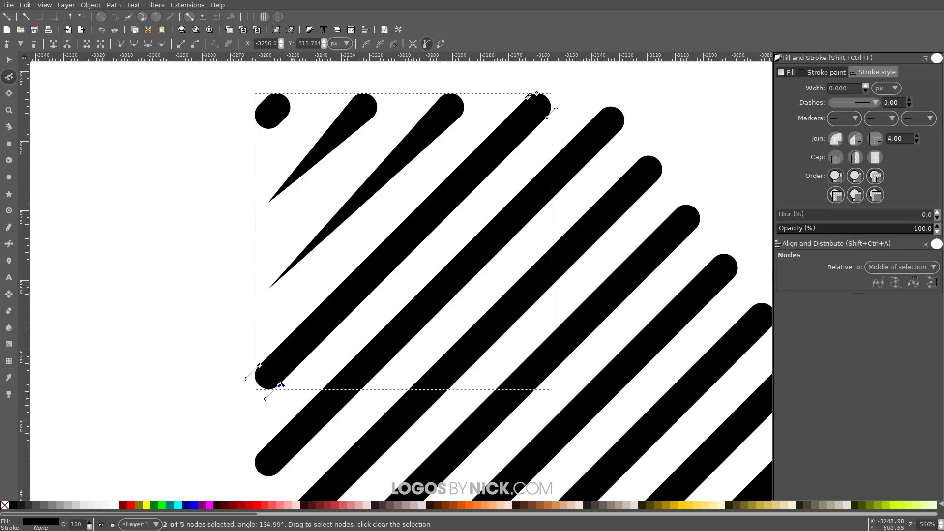
click(52, 44)
Step: Join the two lower-left nodes of the short pill-shaped segment at the N's upper-left corner
scroll(344, 275, up, 6)
scroll(345, 276, left, 4)
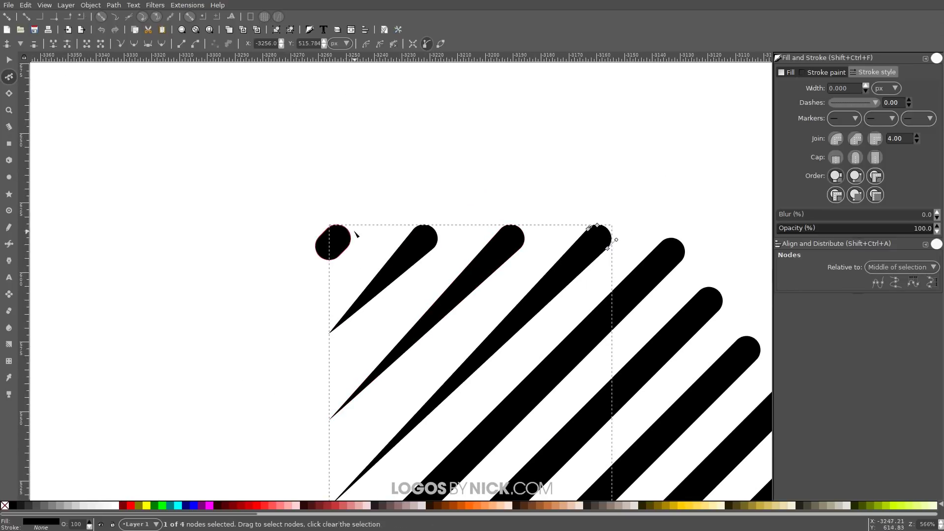
click(337, 246)
scroll(333, 248, up, 5)
drag(236, 185, 295, 219)
drag(401, 347, 349, 280)
drag(240, 179, 280, 218)
drag(392, 348, 359, 290)
click(53, 44)
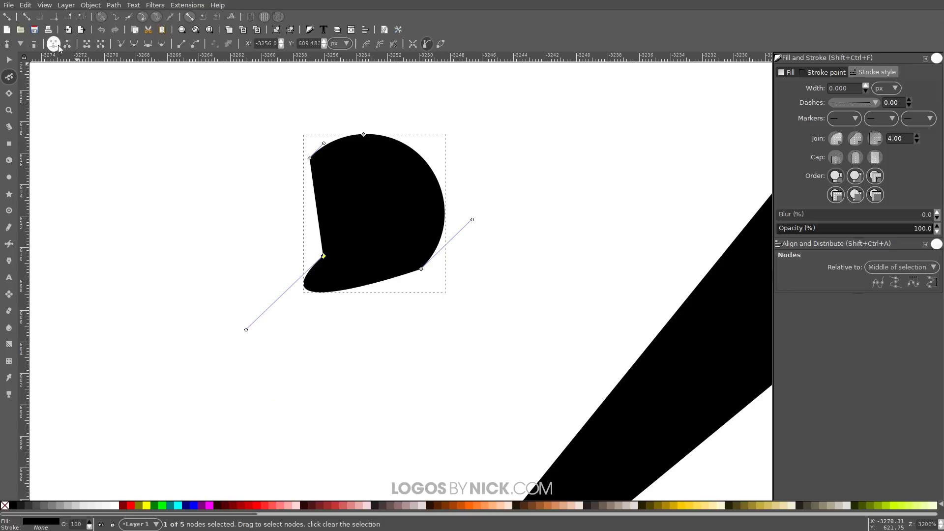
scroll(343, 256, down, 3)
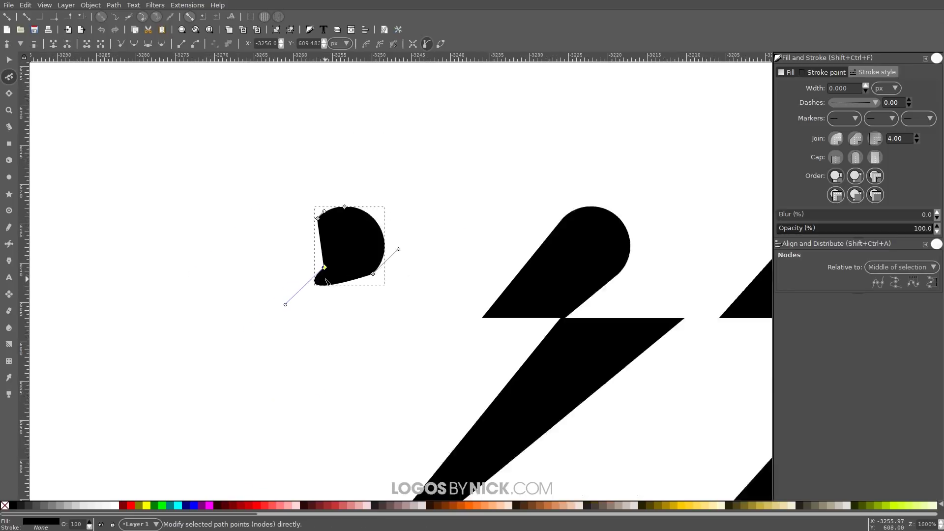
scroll(263, 258, up, 3)
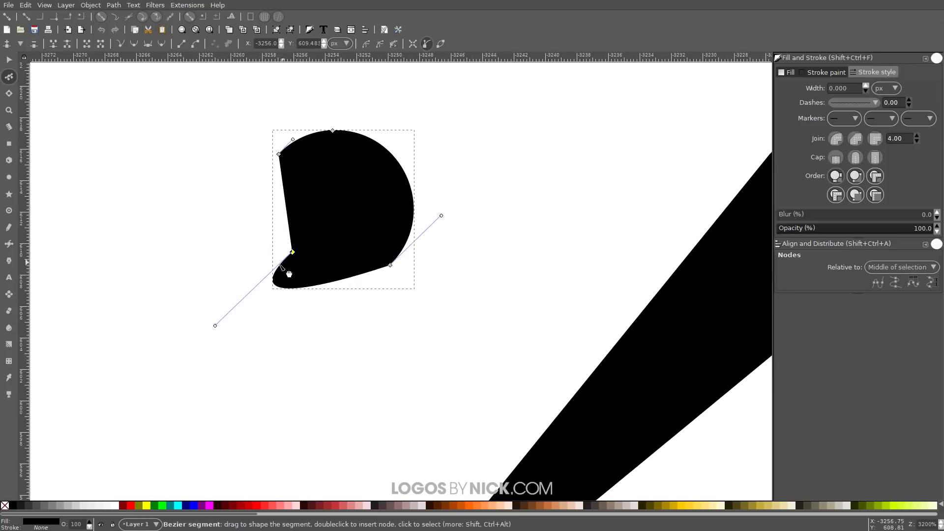
Step: Make the short segment's joined node a corner and move it down and to the left to form a pointed tip
click(123, 46)
scroll(303, 278, down, 4)
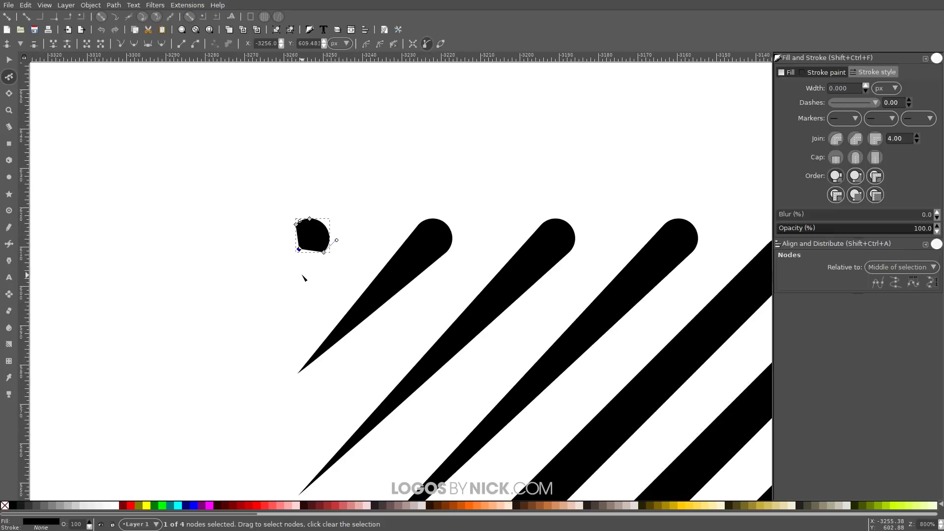
drag(299, 249, 270, 271)
scroll(305, 302, down, 5)
scroll(379, 327, up, 5)
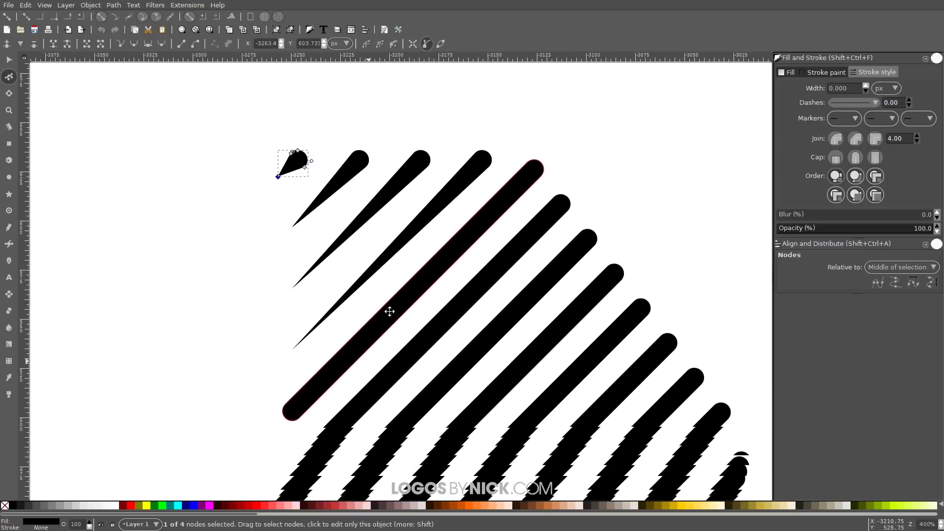
Step: Taper the fifth and sixth lines of the N's left stem to points by joining their lower-left end nodes
scroll(379, 320, down, 3)
drag(303, 301, 339, 343)
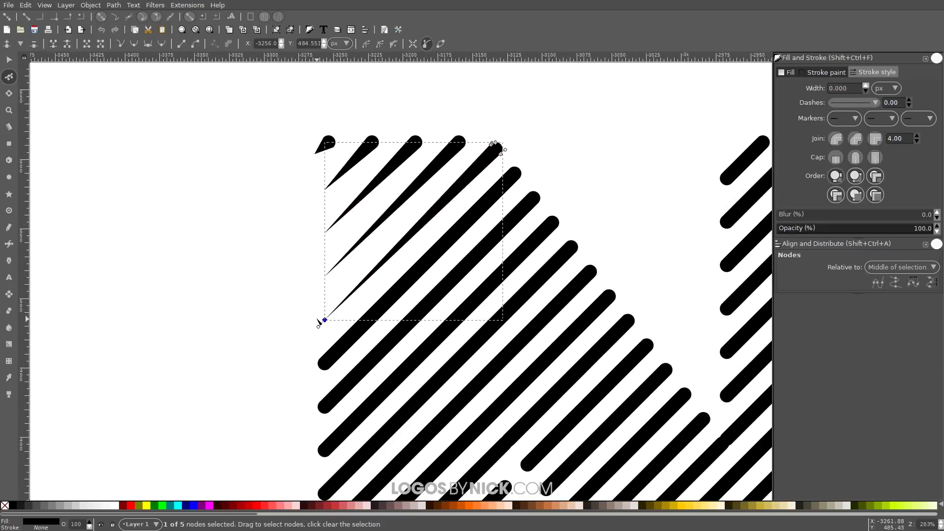
scroll(329, 264, down, 3)
drag(279, 270, 331, 289)
drag(298, 246, 341, 301)
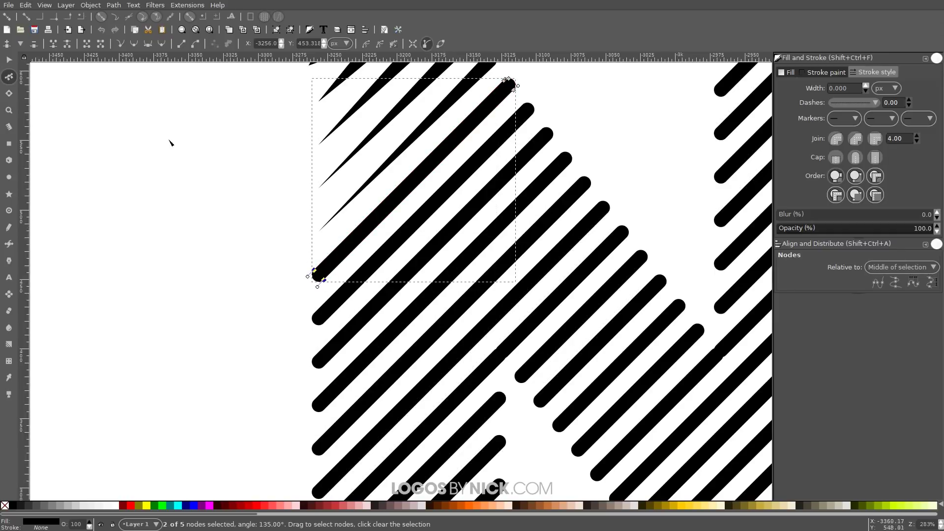
click(57, 48)
scroll(280, 242, right, 2)
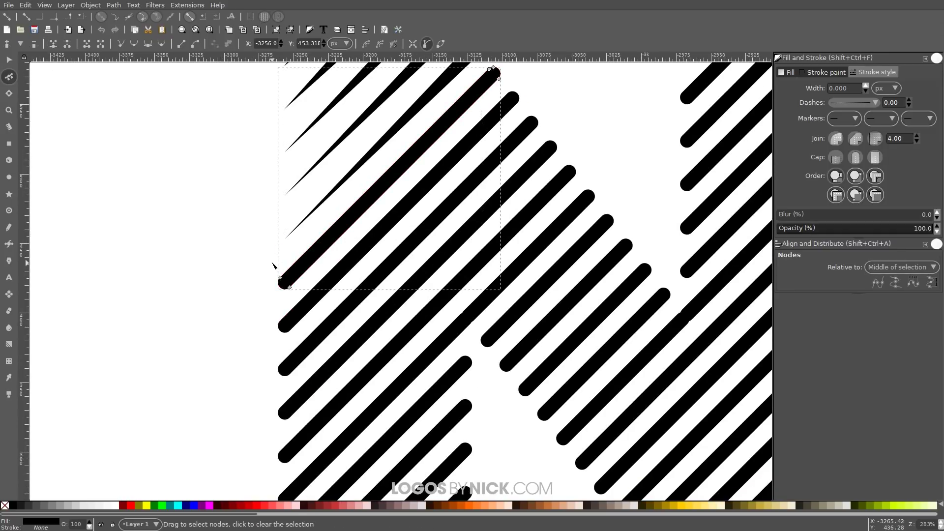
Step: Taper the next two lines down the N's left stem to points by joining their lower-left end nodes
key(shift+j)
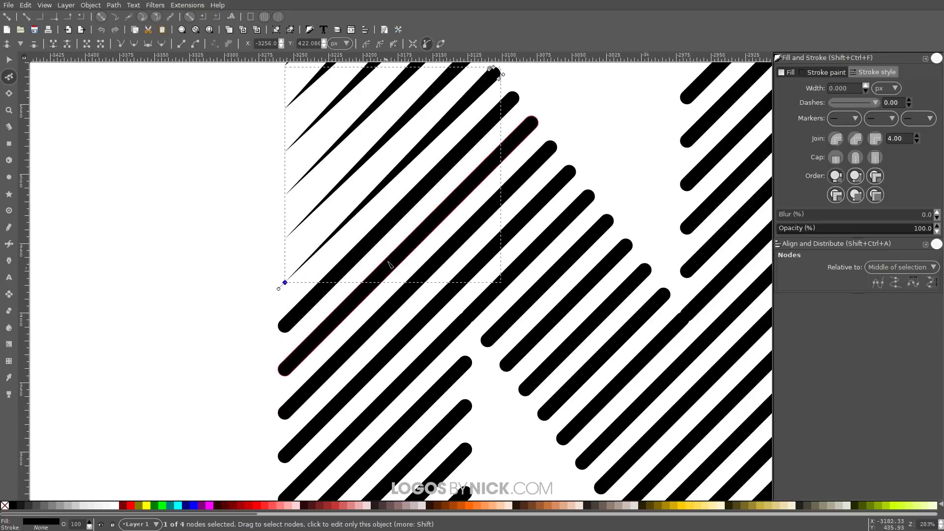
key(1)
scroll(369, 348, up, 2)
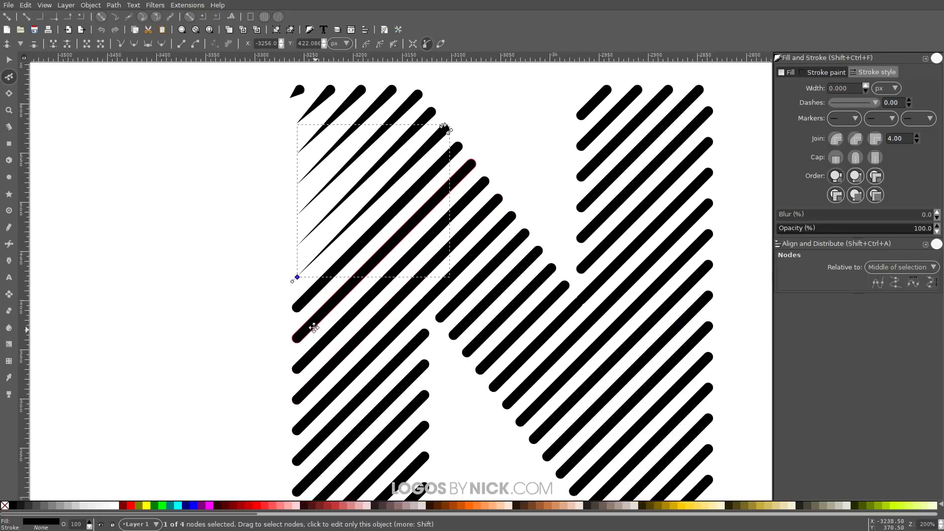
scroll(300, 335, up, 2)
drag(231, 300, 267, 343)
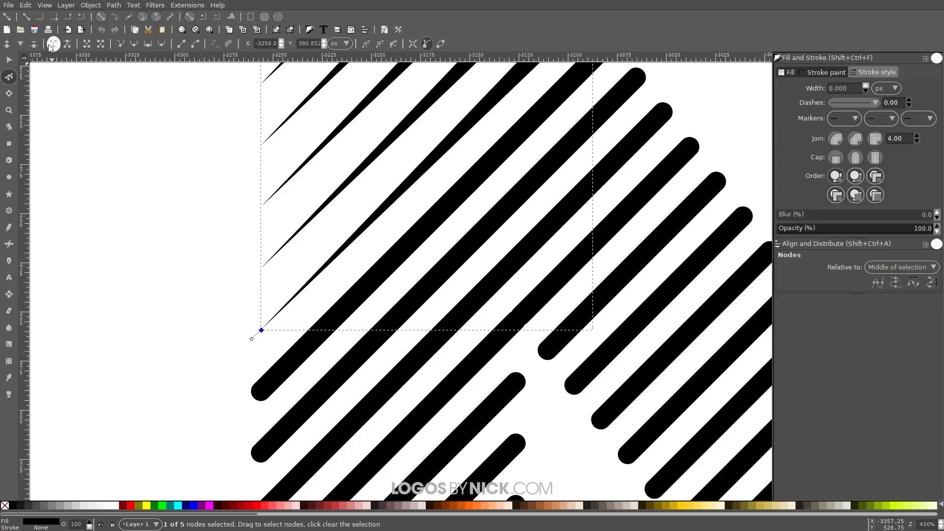
Step: Taper the remaining lines down to the foot of the N's left stem by joining their lower-left end nodes
scroll(375, 226, down, 4)
scroll(374, 225, down, 2)
scroll(375, 226, right, 2)
drag(222, 270, 298, 337)
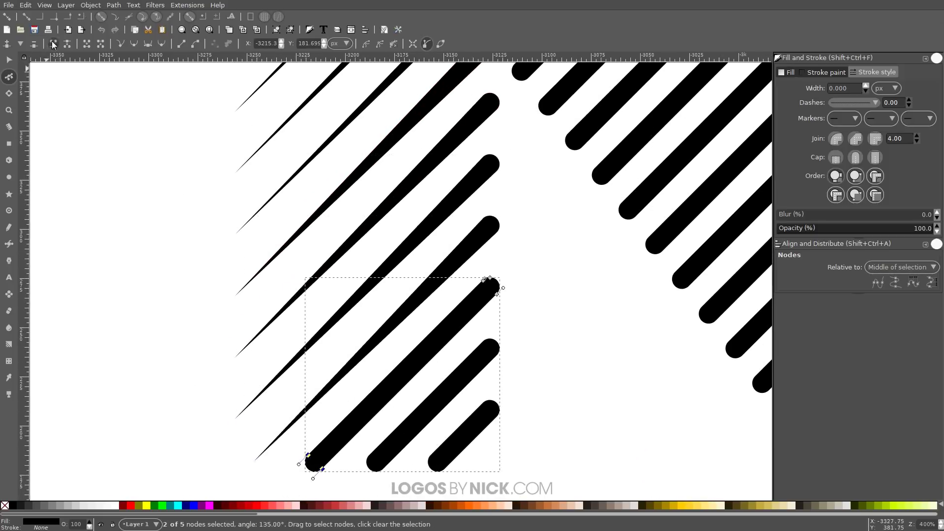
drag(313, 460, 394, 383)
Step: Join the lower-left end nodes of the lines along the N's diagonal and down to its lower-right corner
scroll(344, 246, right, 3)
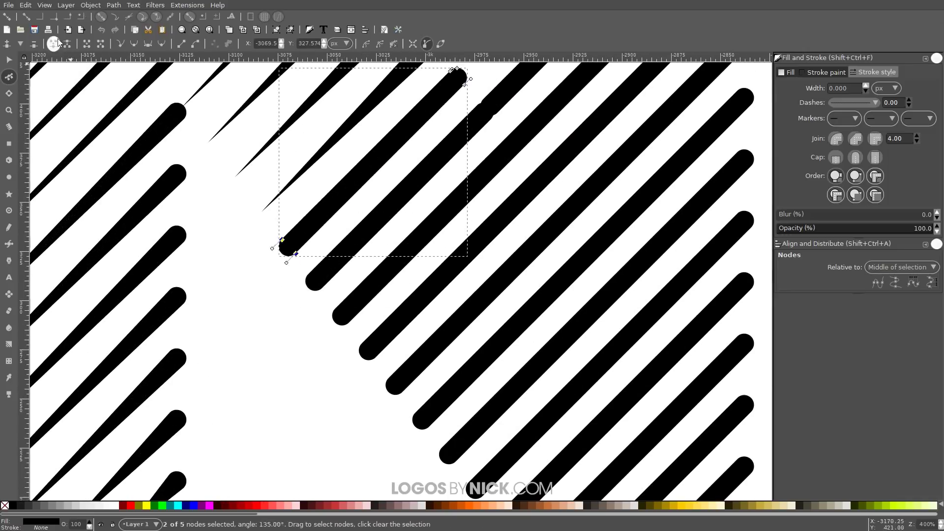
click(342, 315)
click(368, 359)
click(639, 393)
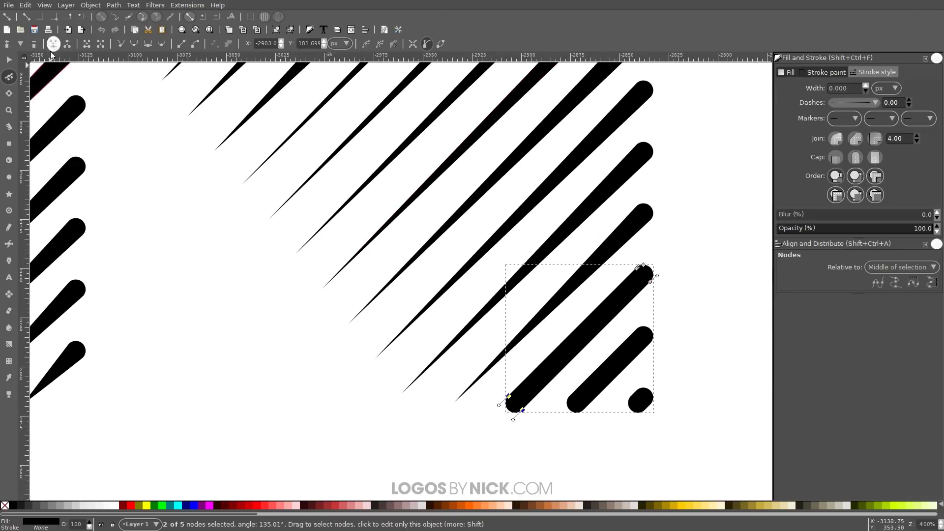
Step: Taper the lines starting at the inner edge of the N's upper right stem by joining their lower-left end nodes
scroll(537, 348, up, 3)
drag(492, 295, 482, 316)
scroll(482, 316, down, 5)
drag(344, 211, 365, 297)
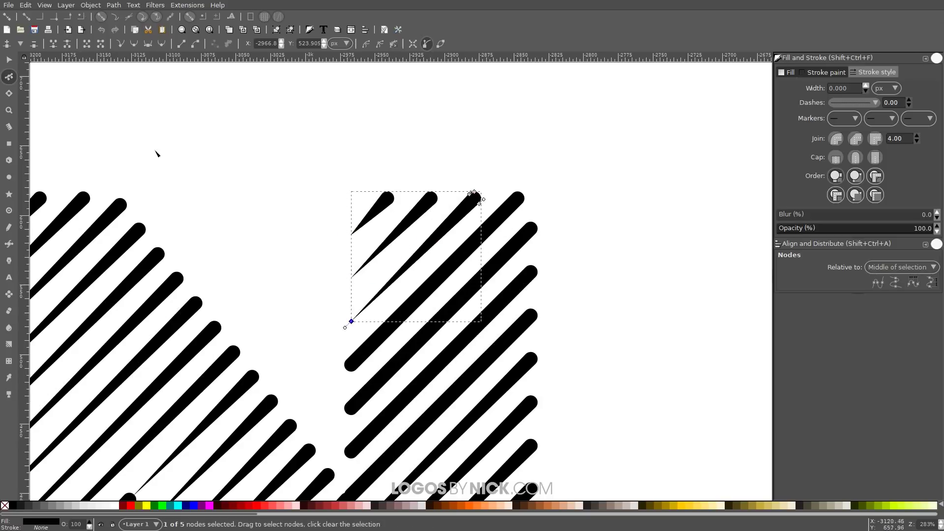
click(365, 298)
key(1)
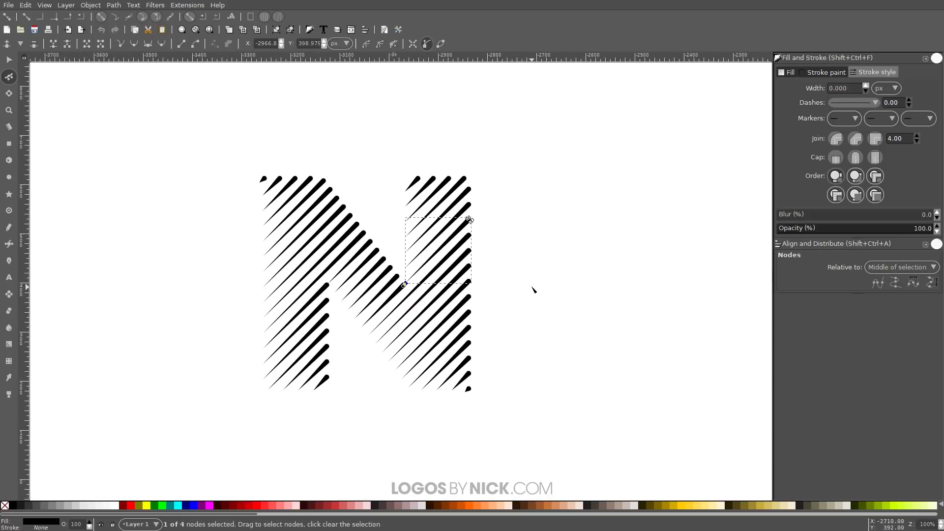
Step: Select all the lines of the N and unite them into a single path with Union
click(9, 60)
drag(553, 435, 178, 121)
click(118, 6)
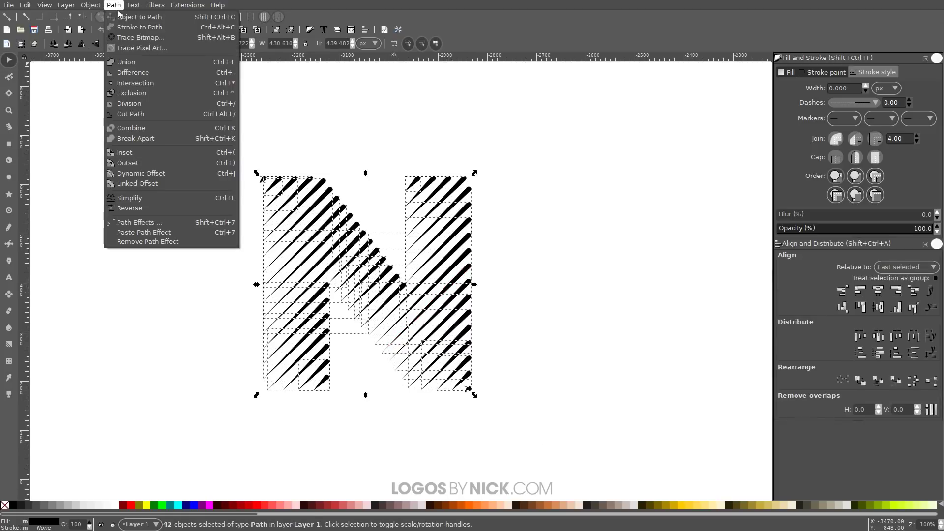
click(129, 61)
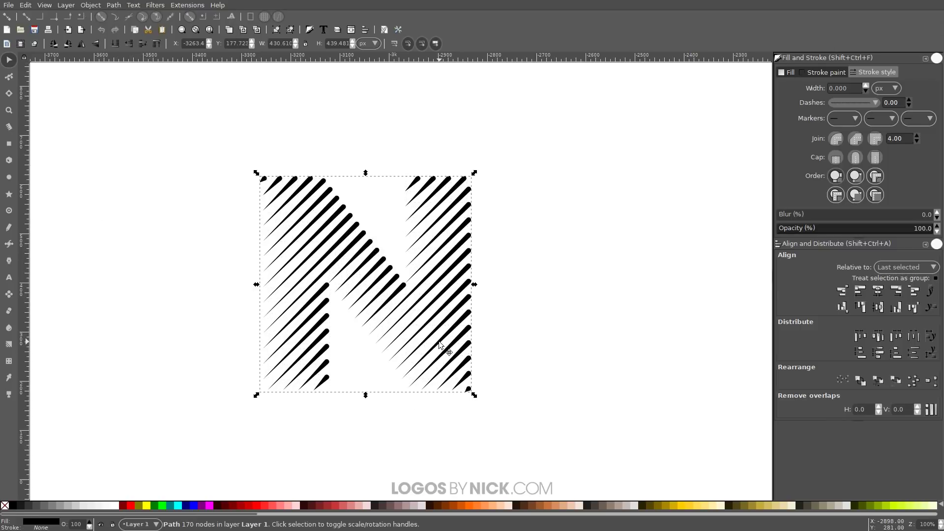
Step: Move the N up slightly and scale it down proportionally about its centre to about 317 by 323 px
drag(438, 342, 437, 319)
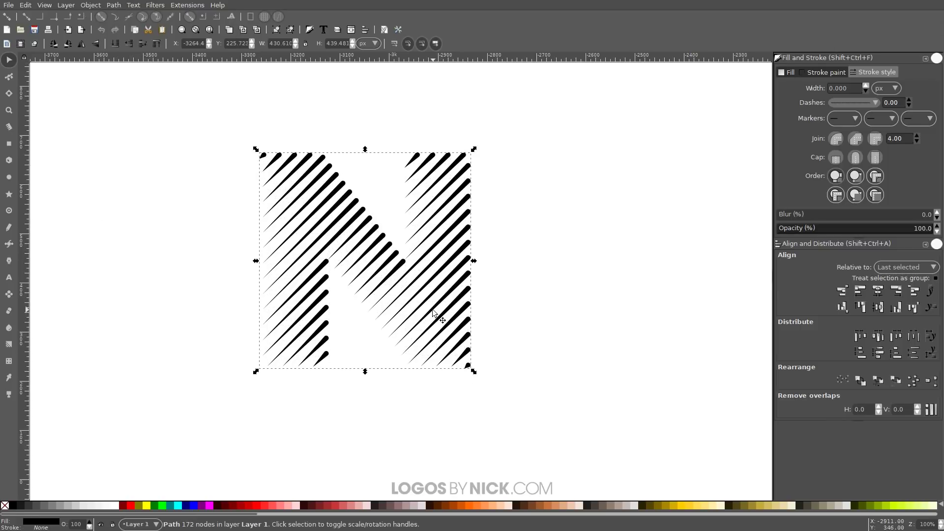
drag(473, 261, 445, 261)
Step: Fill the N with the pink swatch #FF0066
click(253, 505)
click(198, 508)
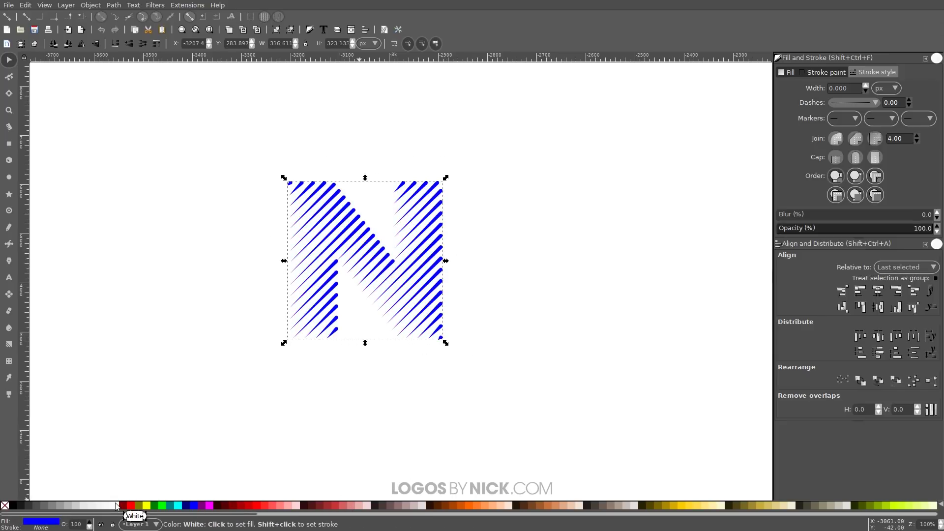
scroll(166, 516, right, 15)
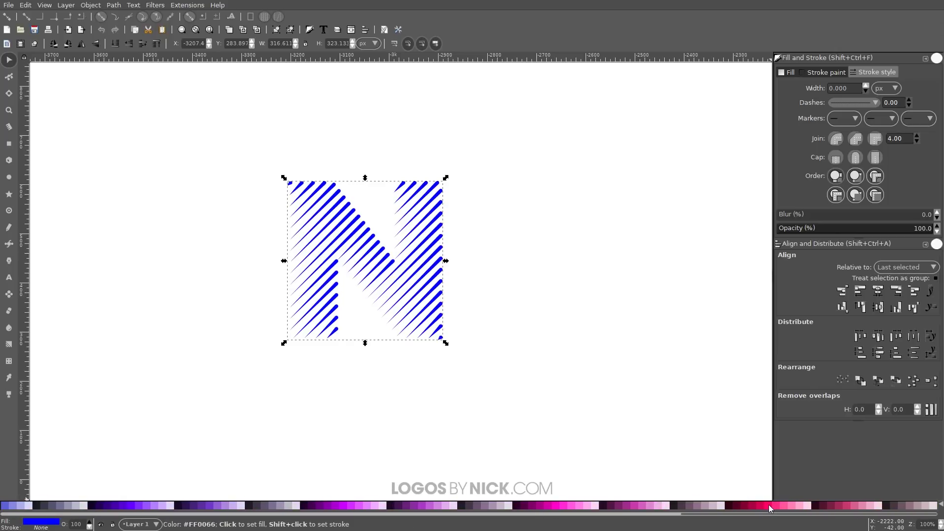
click(772, 505)
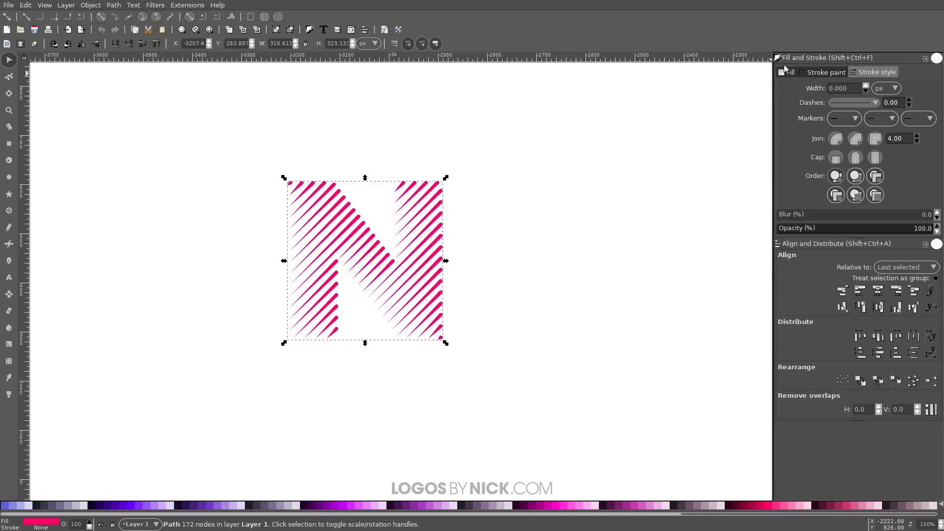
Step: Apply a linear gradient fill to the N and set its end stop to opaque yellow #FFCC00
click(787, 72)
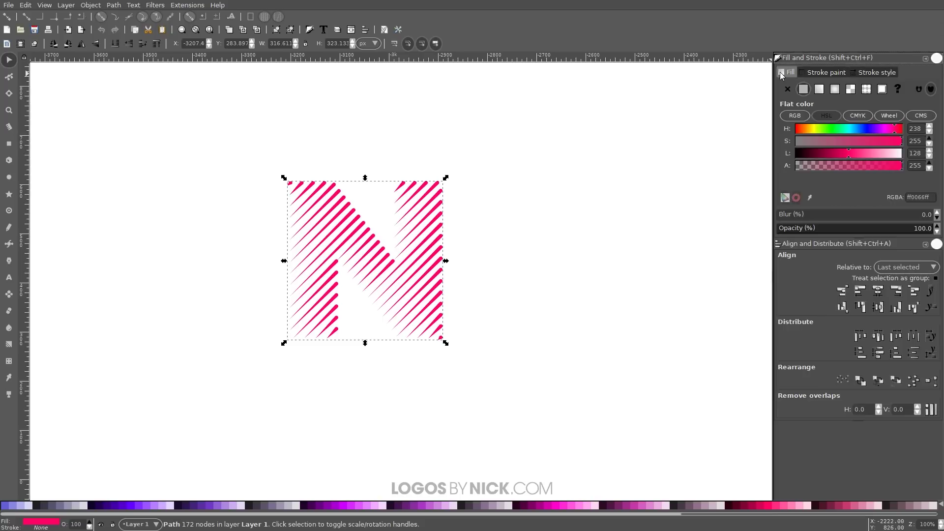
click(819, 89)
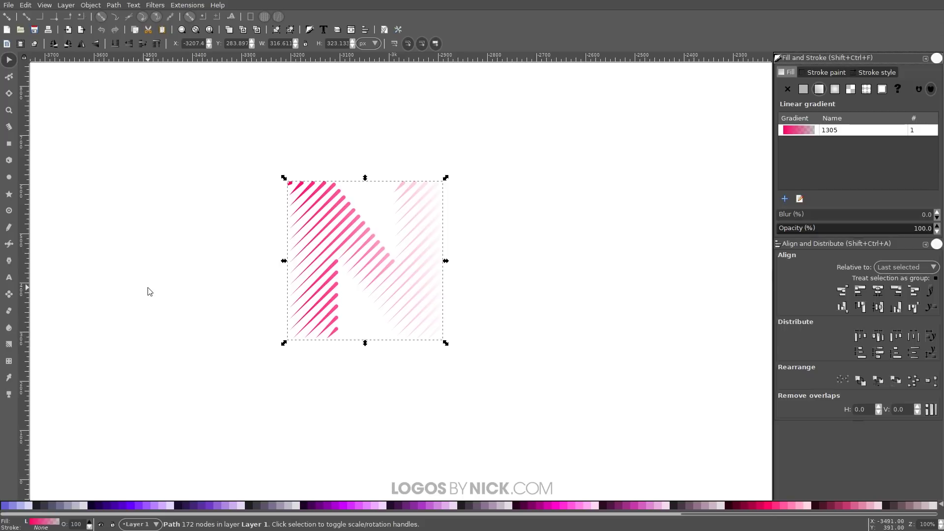
key(g)
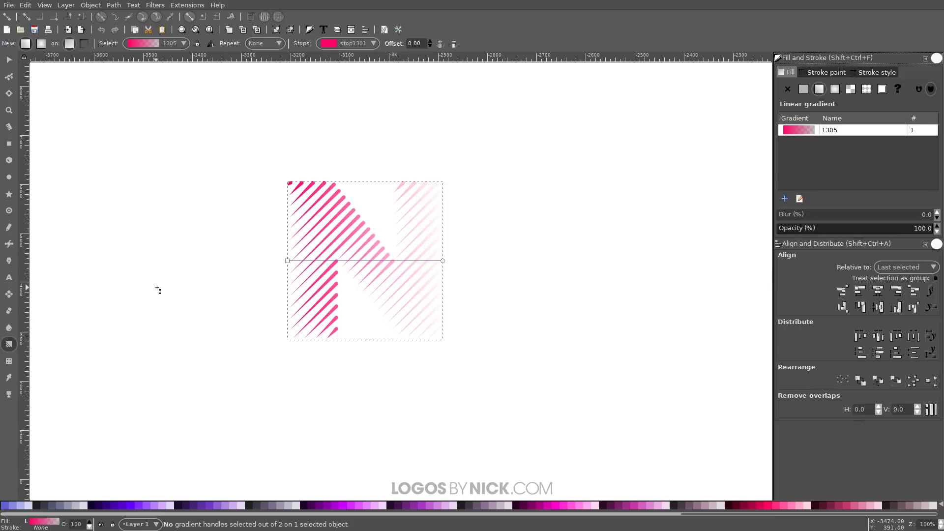
click(443, 261)
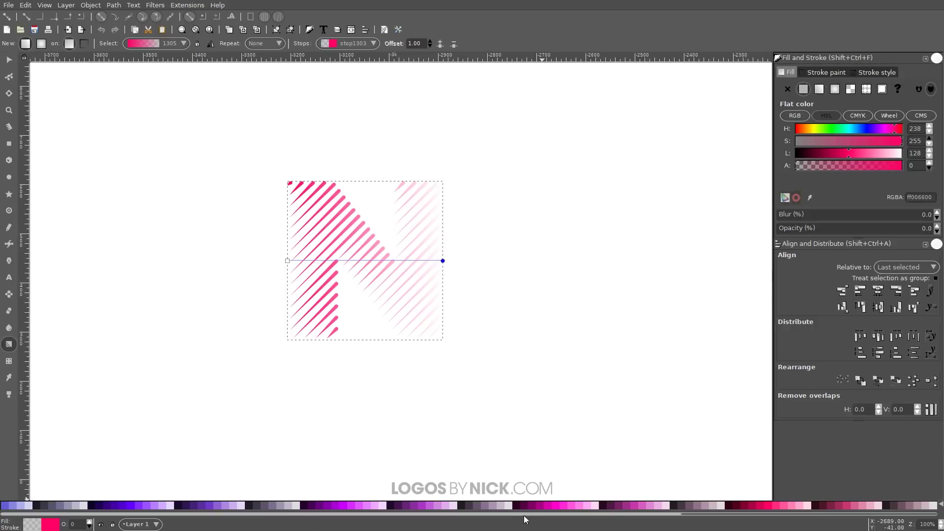
drag(728, 515, 130, 515)
click(388, 506)
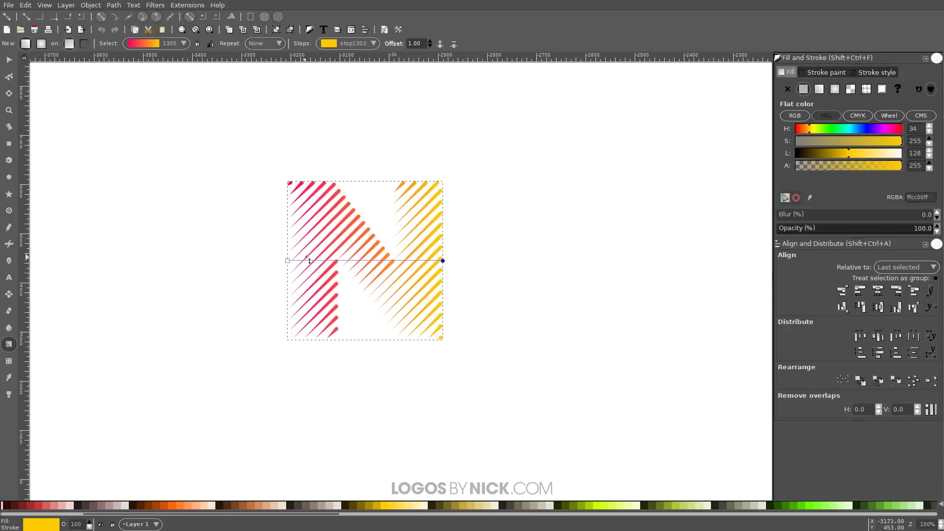
Step: Angle the gradient diagonally, with its start beyond the N's lower-left corner and its end beyond the upper-right, and deselect the letter
drag(288, 261, 277, 350)
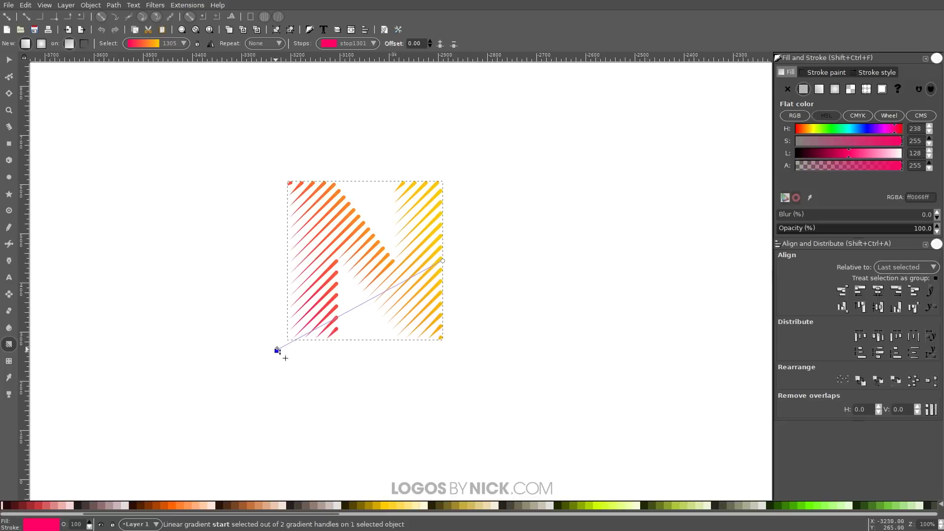
drag(444, 261, 481, 151)
click(9, 59)
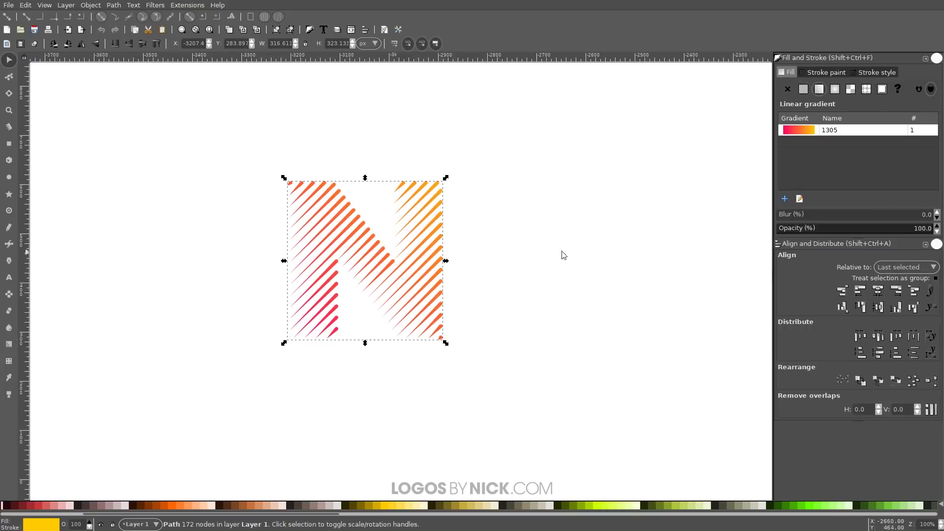
click(635, 253)
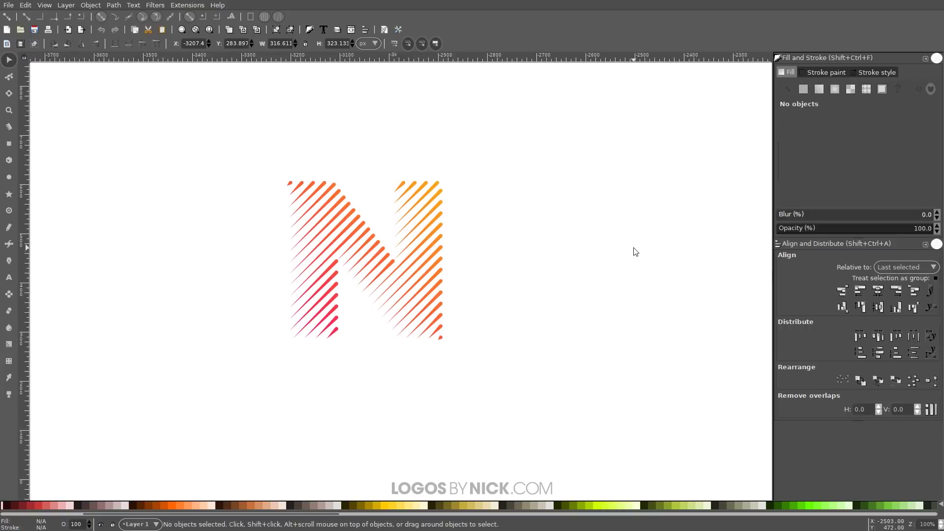